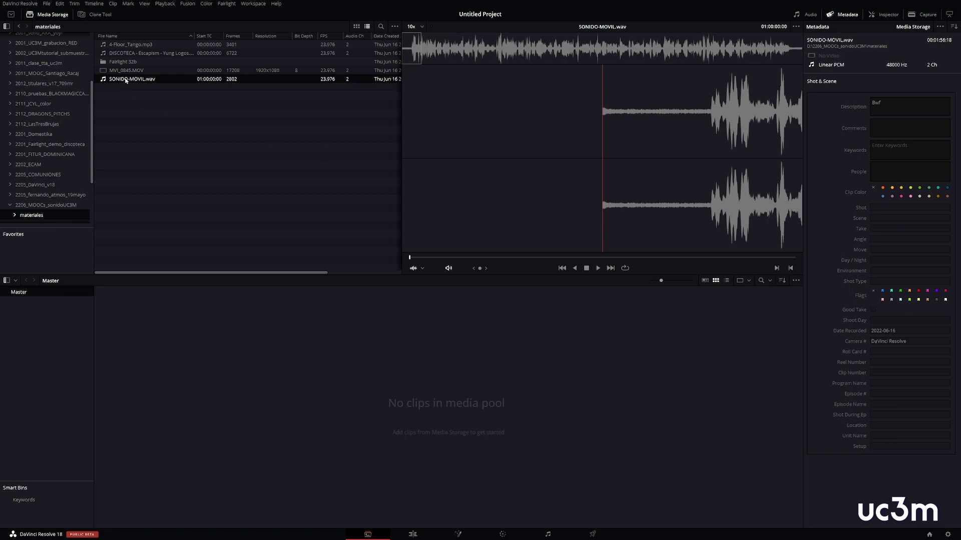
- Add SONIDO-MOVIL.wav from the materiales folder to the media pool
{"action": "left_click_drag", "start_coordinate": [125, 80], "coordinate": [141, 373]}
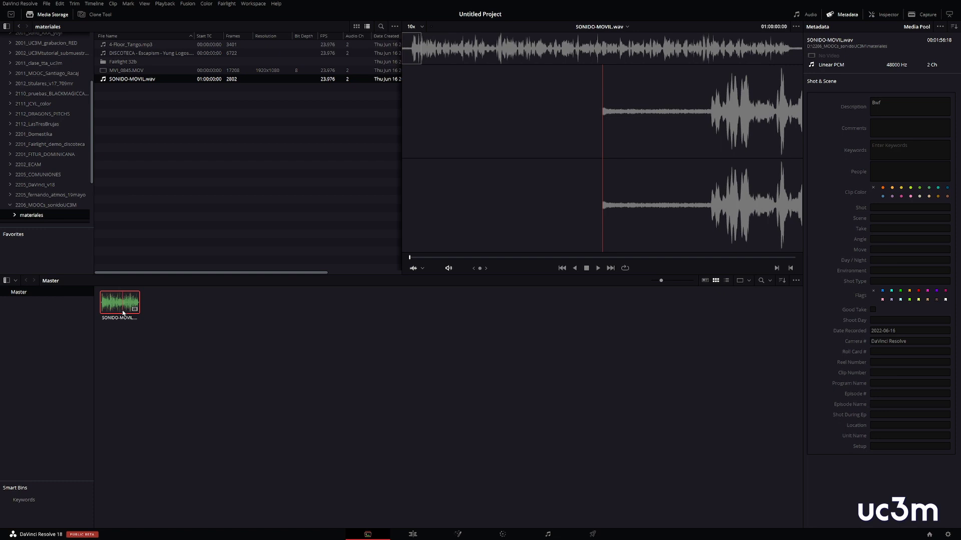
{"action": "left_click_drag", "start_coordinate": [92, 181], "coordinate": [90, 236]}
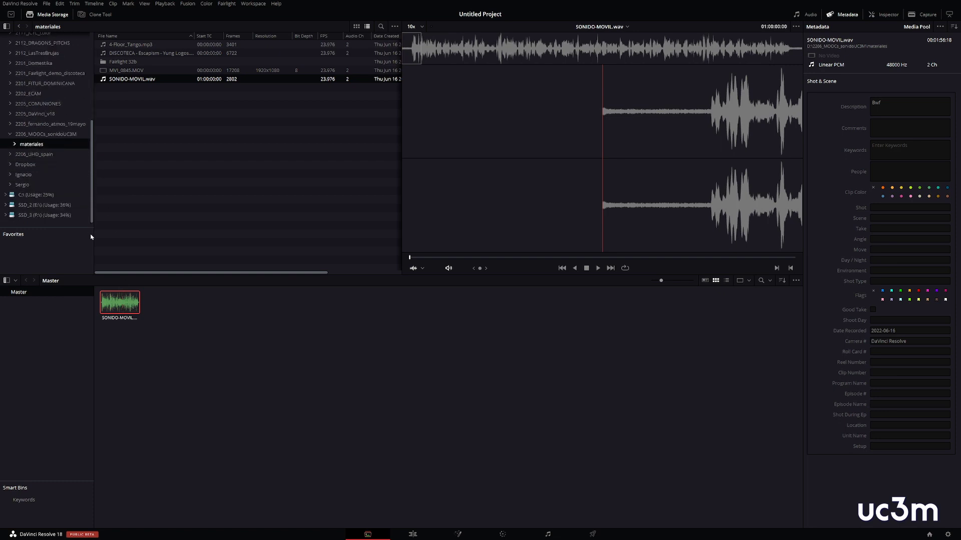
- Listen to the opening seconds of SONIDO-MOVIL.wav in two passes, stopping playback after each
{"action": "left_click", "coordinate": [598, 268]}
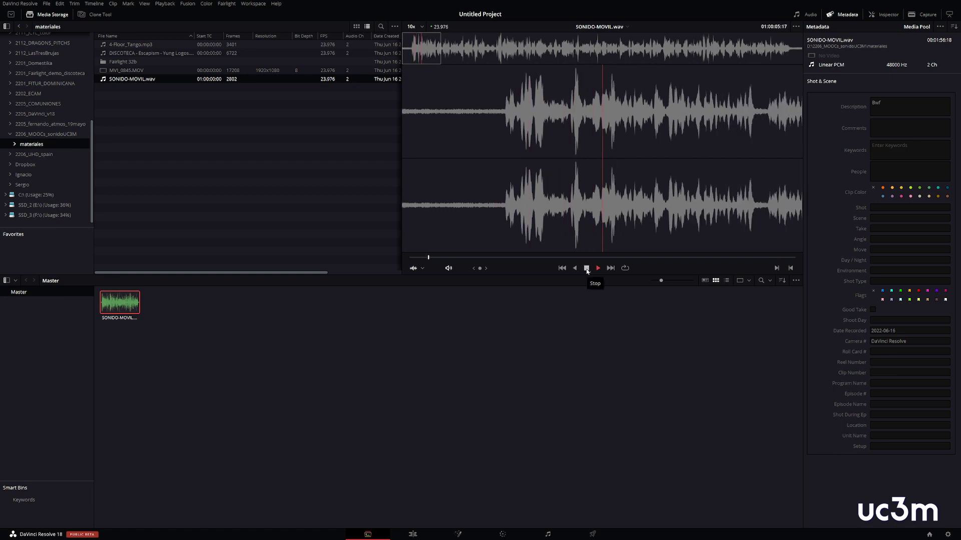
{"action": "left_click", "coordinate": [586, 269]}
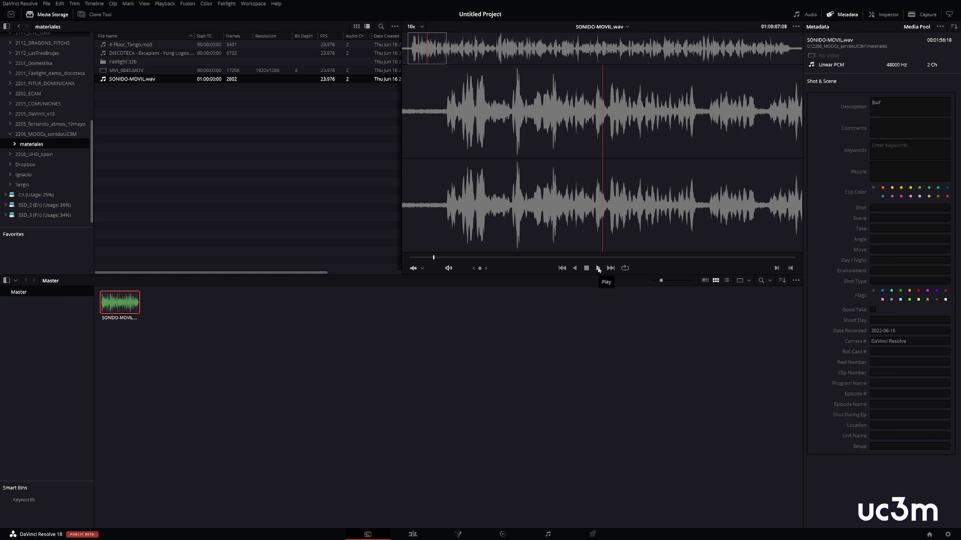
{"action": "left_click", "coordinate": [599, 269]}
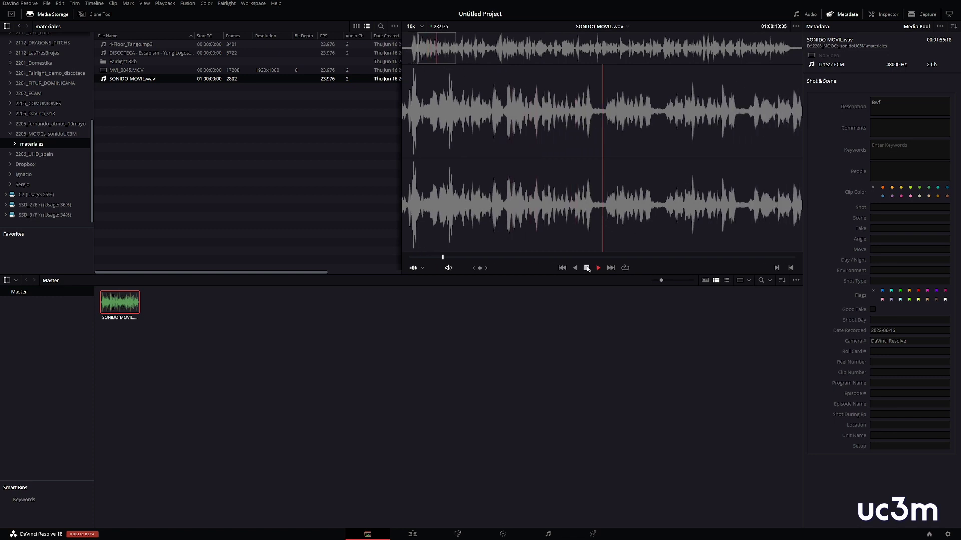
{"action": "left_click", "coordinate": [586, 268]}
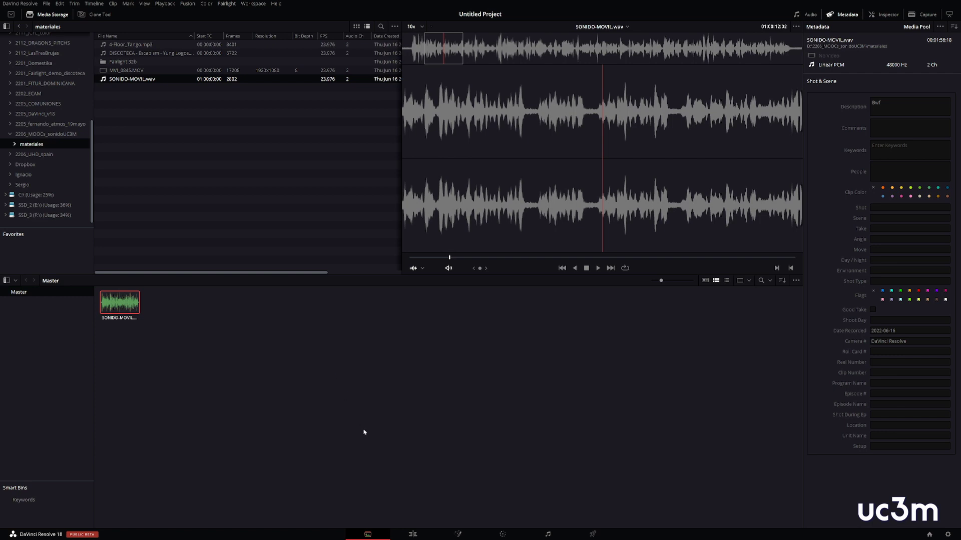
- Create a new timeline from the SONIDO-MOVIL.wav clip with the default settings and show it on the Edit page
{"action": "right_click", "coordinate": [115, 308]}
{"action": "left_click", "coordinate": [152, 313]}
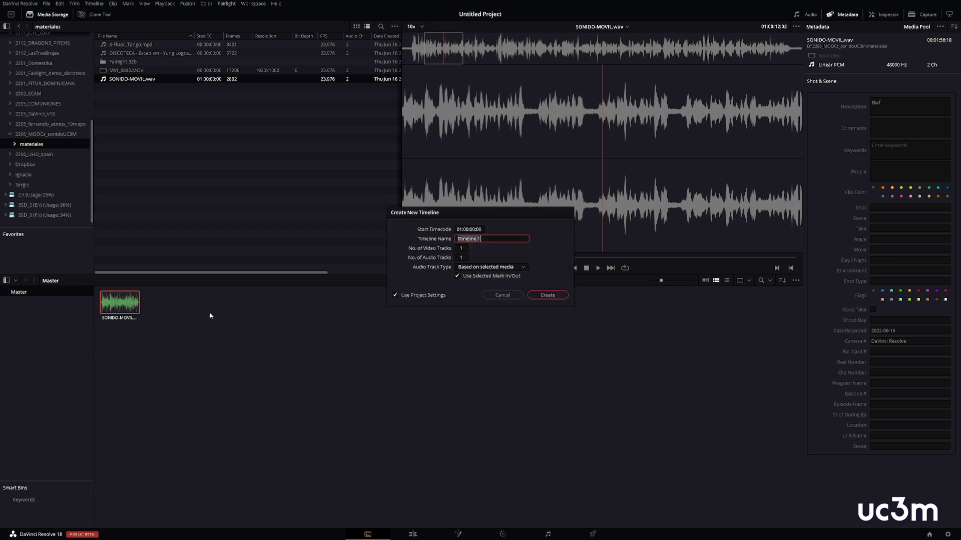
{"action": "left_click", "coordinate": [548, 295]}
{"action": "left_click", "coordinate": [414, 536]}
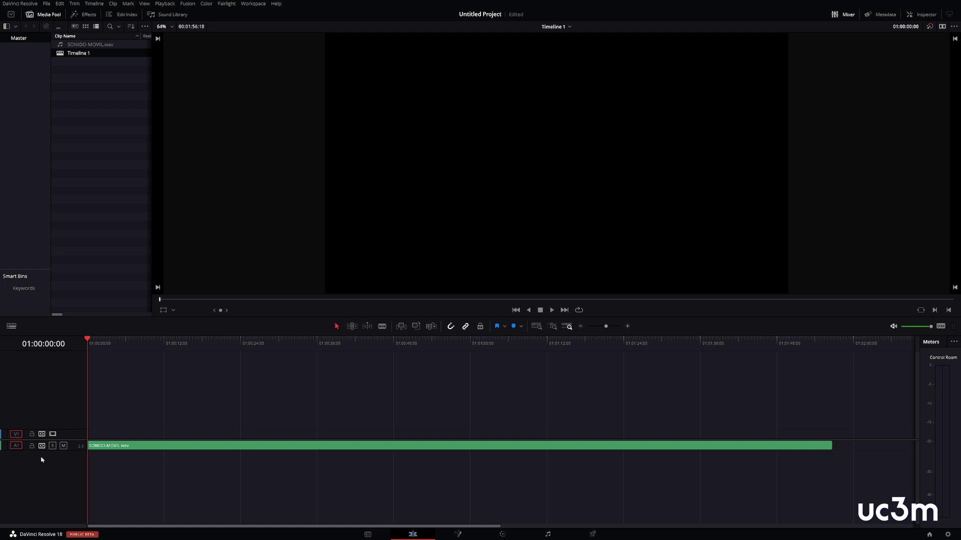
- On the Fairlight page, make the Audio 1 track much taller and fit the whole clip in the timeline
{"action": "left_click_drag", "start_coordinate": [46, 450], "coordinate": [48, 511]}
{"action": "left_click", "coordinate": [549, 534]}
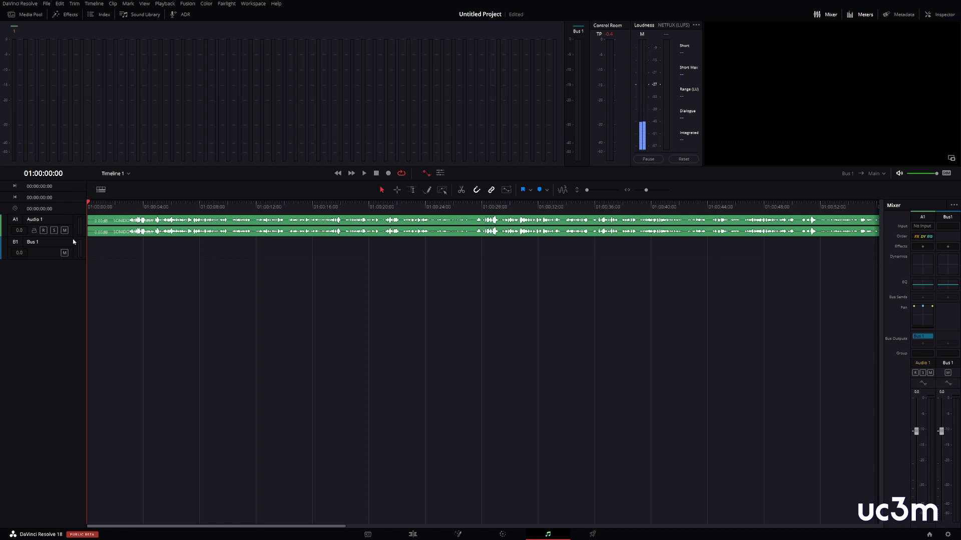
{"action": "left_click_drag", "start_coordinate": [73, 239], "coordinate": [60, 385]}
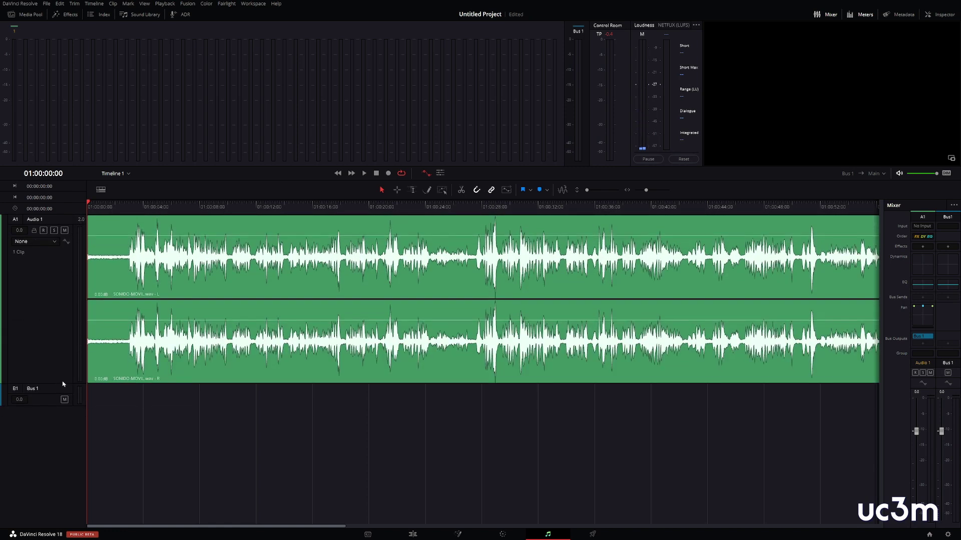
{"action": "key", "text": "ctrl+minus"}
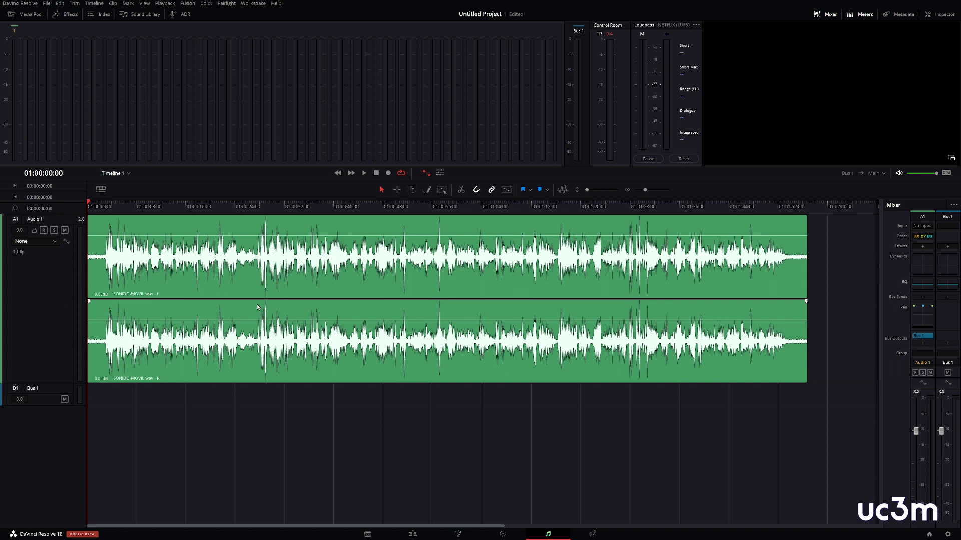
- Play the timeline from the start of the speech for a few seconds to hear the unprocessed audio
{"action": "left_click", "coordinate": [106, 207]}
{"action": "key", "text": "space"}
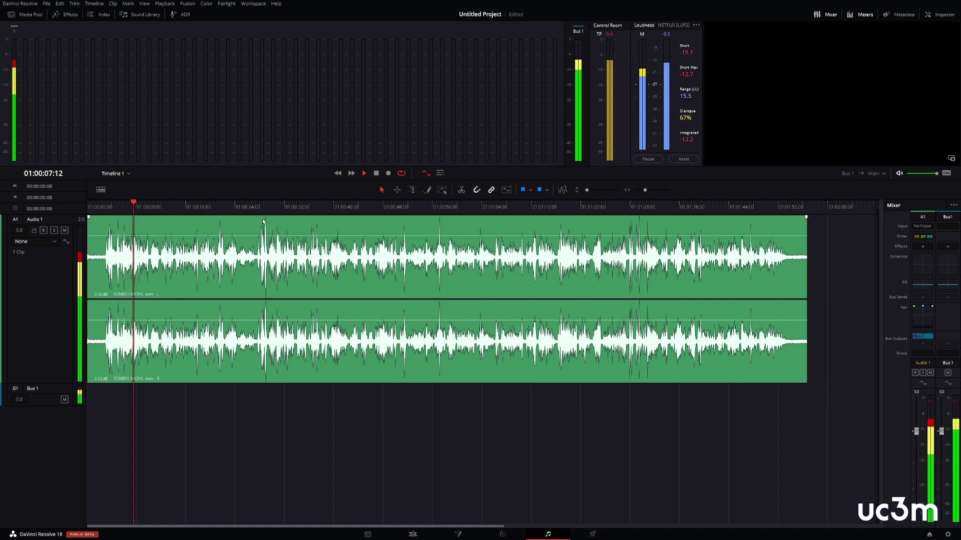
{"action": "key", "text": "space"}
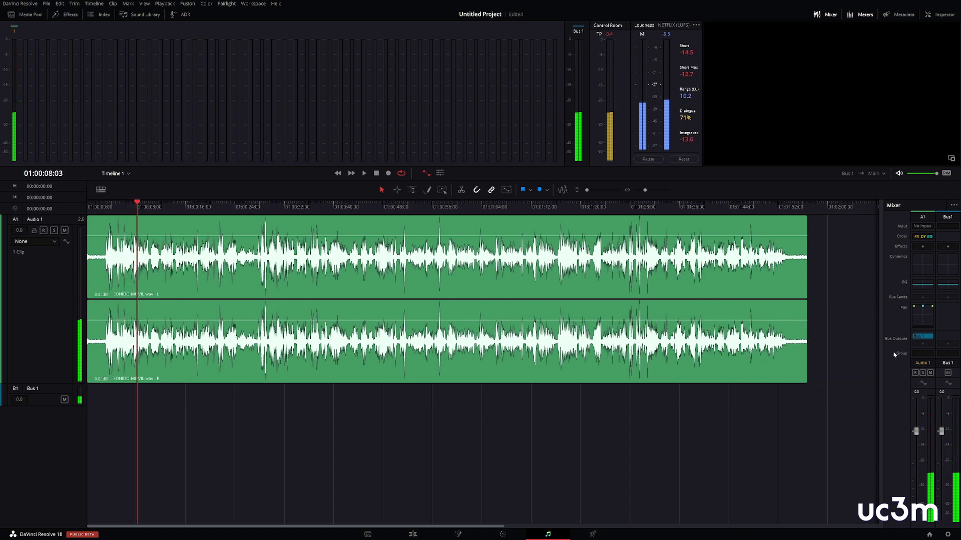
- Open the Audio 1 equalizer and enable Band 1 and Band 6, setting Band 6's frequency to 12k7
{"action": "double_click", "coordinate": [922, 284]}
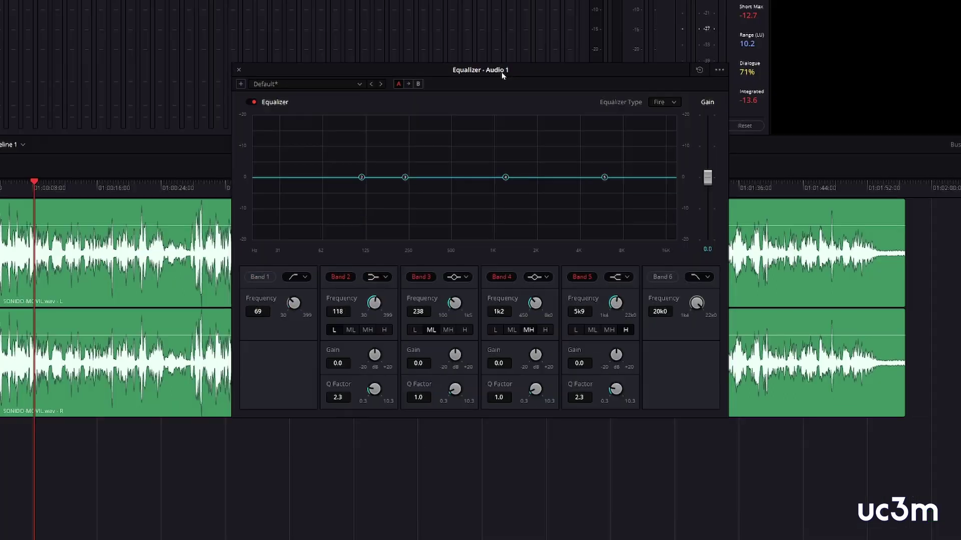
{"action": "left_click_drag", "start_coordinate": [499, 117], "coordinate": [594, 150]}
{"action": "left_click_drag", "start_coordinate": [626, 115], "coordinate": [527, 126]}
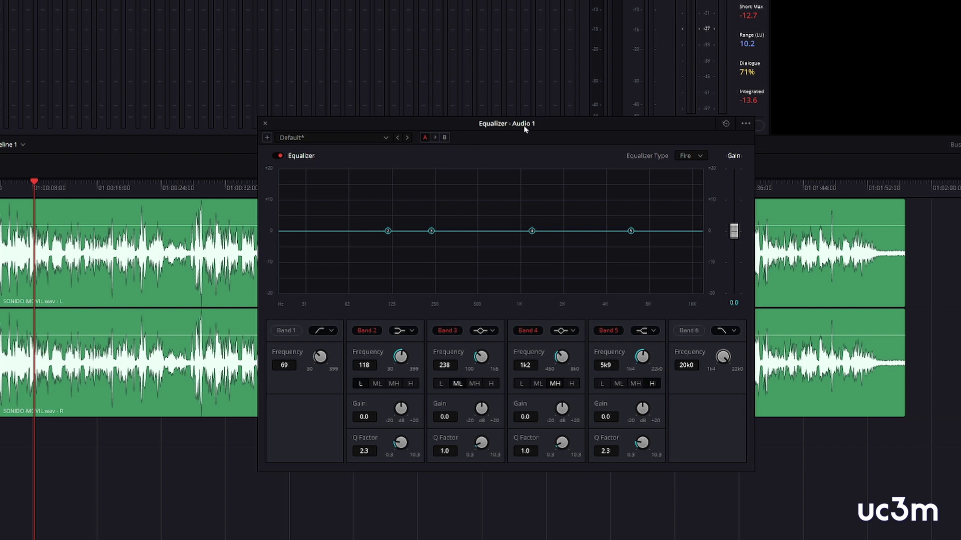
{"action": "left_click", "coordinate": [283, 331]}
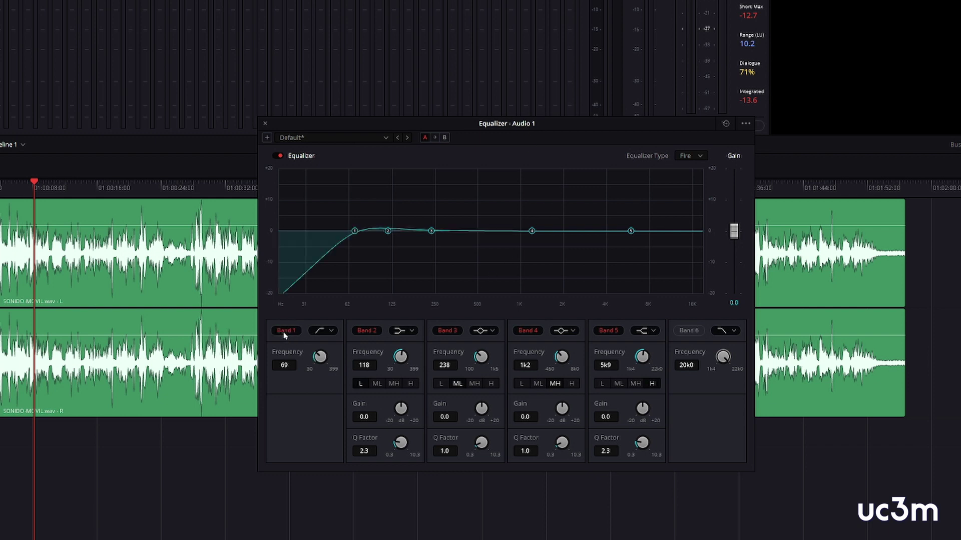
{"action": "left_click", "coordinate": [693, 333]}
{"action": "left_click_drag", "start_coordinate": [722, 364], "coordinate": [700, 359]}
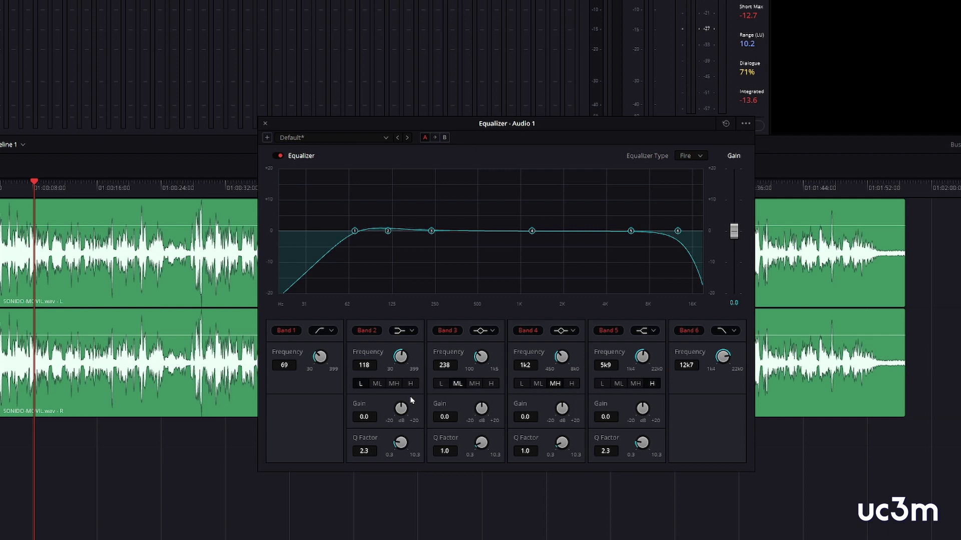
- Give Band 2 a bell shape with gain -10.1 and Q factor 3.9, and set Band 1's frequency to 89
{"action": "left_click", "coordinate": [396, 332]}
{"action": "left_click", "coordinate": [407, 370]}
{"action": "left_click", "coordinate": [400, 331]}
{"action": "left_click", "coordinate": [404, 355]}
{"action": "left_click_drag", "start_coordinate": [404, 408], "coordinate": [421, 440]}
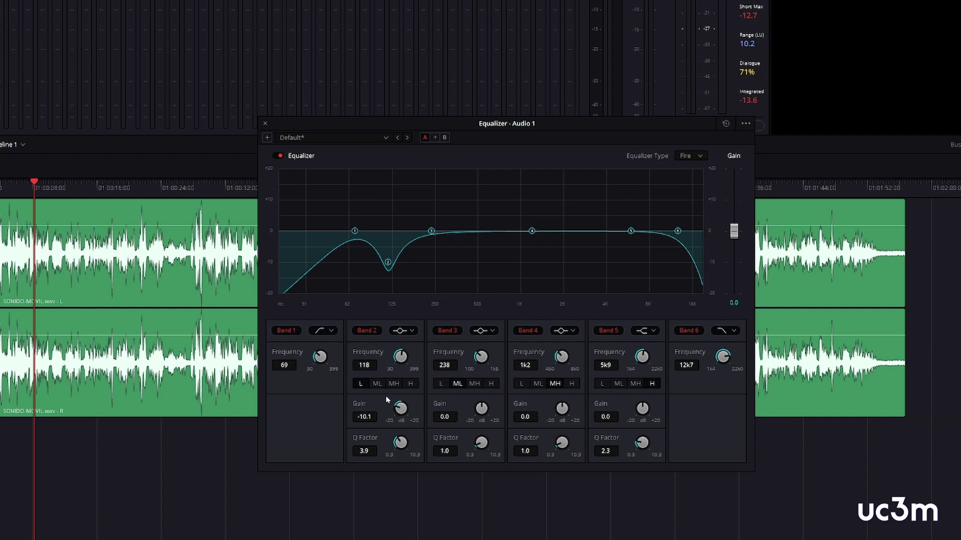
{"action": "left_click_drag", "start_coordinate": [308, 364], "coordinate": [338, 354]}
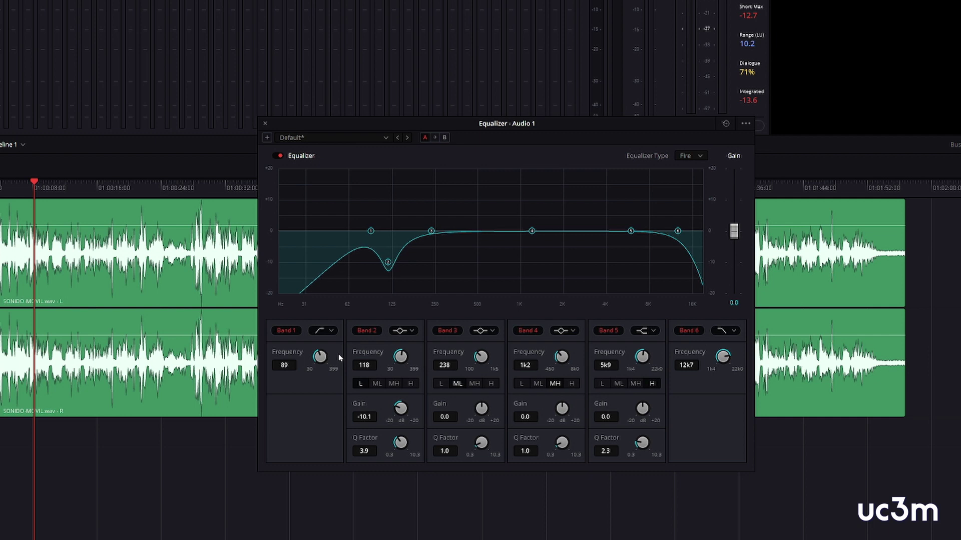
- Play the track from the first words while switching the equalizer off and on to compare the sound, leaving it on
{"action": "left_click", "coordinate": [1, 191]}
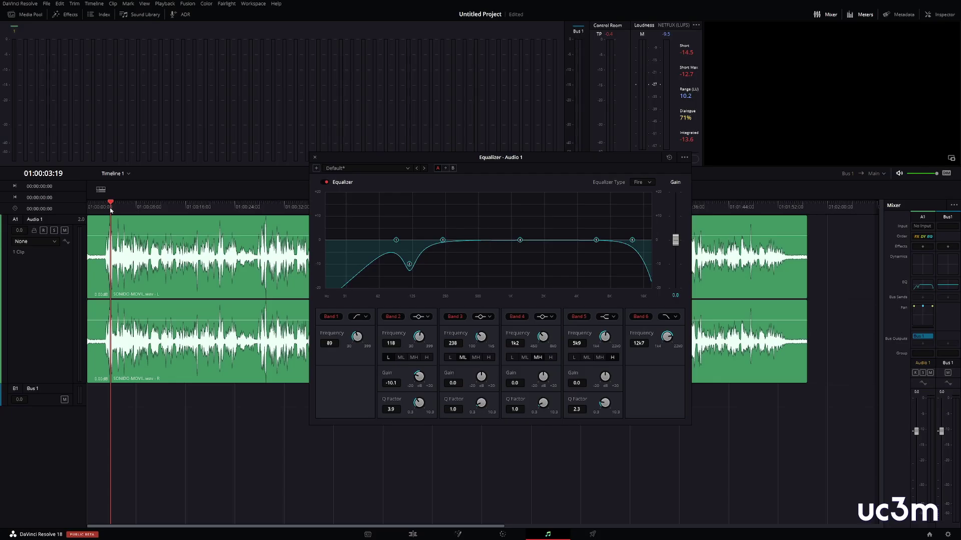
{"action": "key", "text": "space"}
{"action": "left_click", "coordinate": [325, 183]}
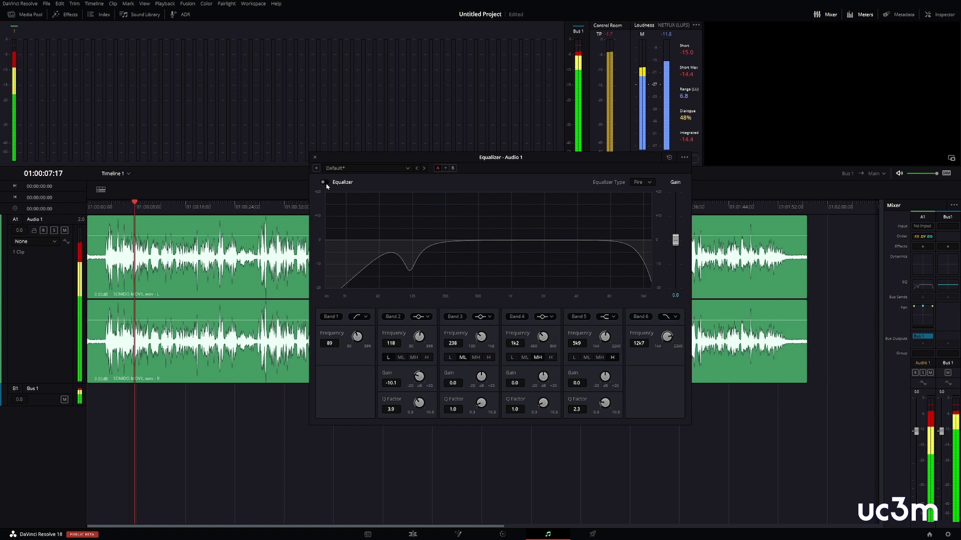
{"action": "left_click", "coordinate": [325, 183]}
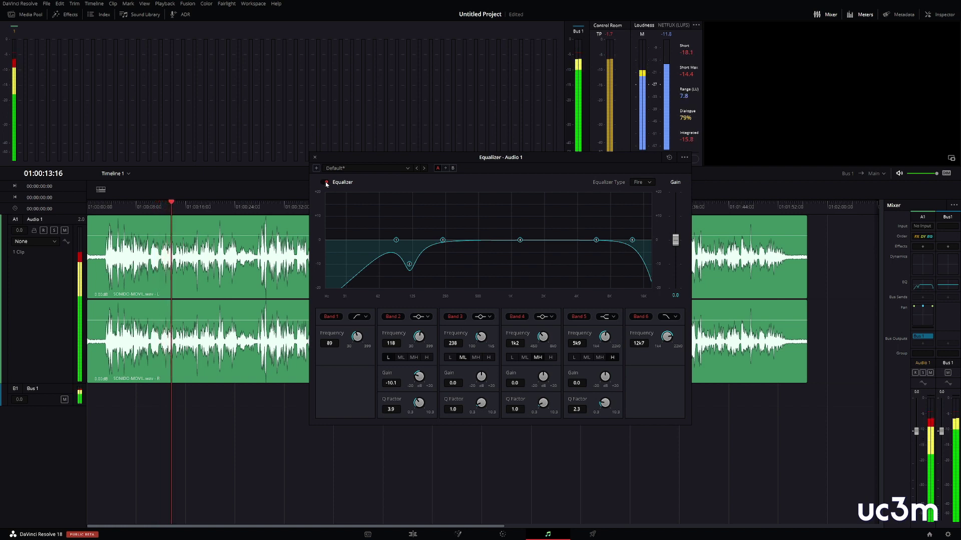
{"action": "left_click", "coordinate": [326, 183]}
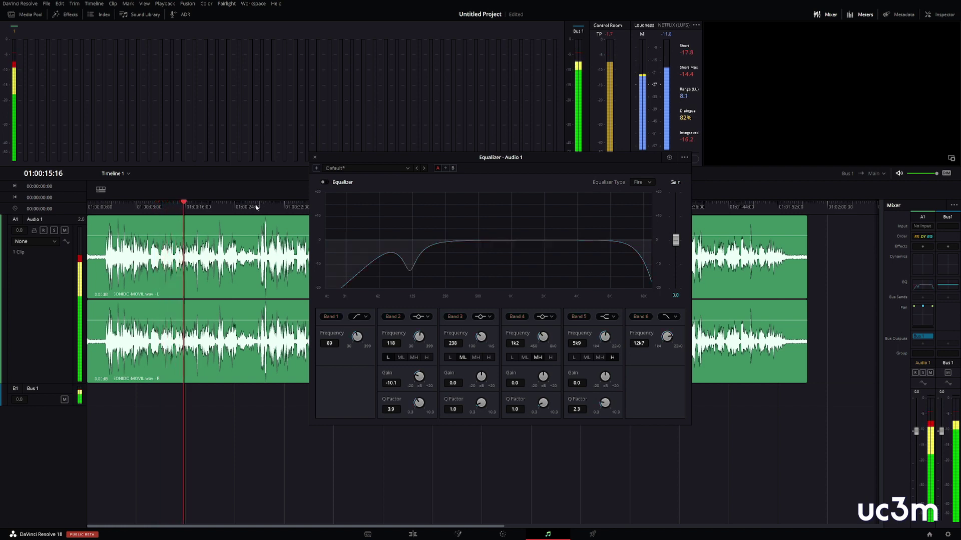
{"action": "left_click", "coordinate": [325, 182]}
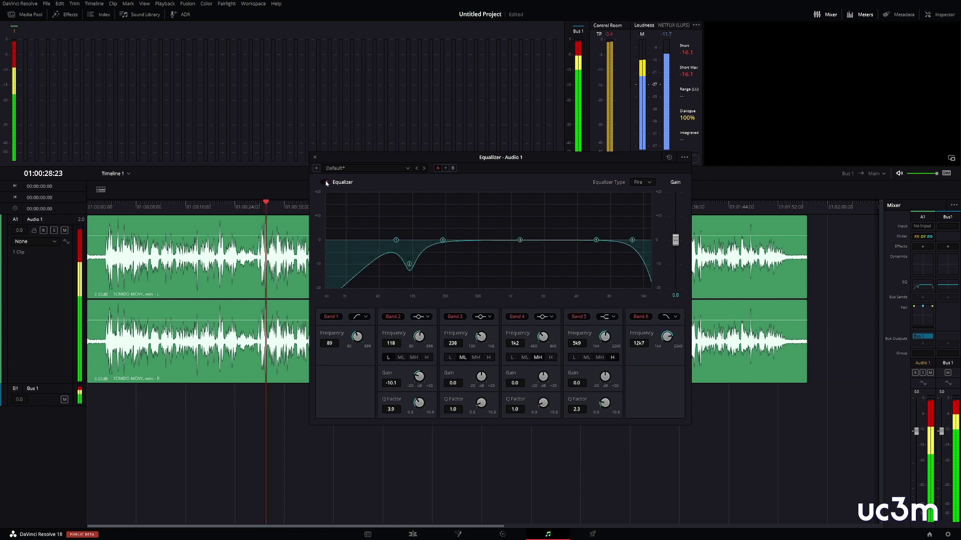
{"action": "left_click", "coordinate": [324, 183]}
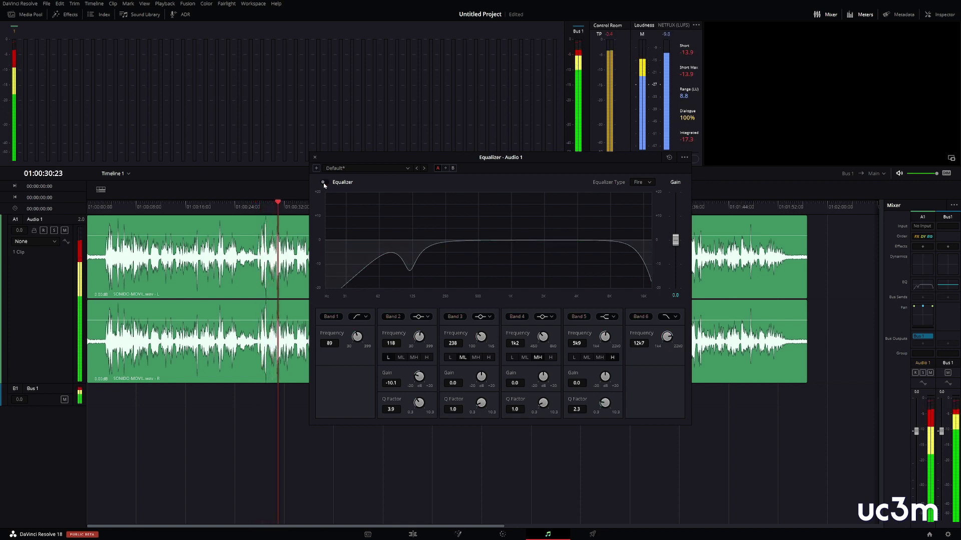
{"action": "left_click", "coordinate": [264, 209]}
{"action": "left_click", "coordinate": [323, 183]}
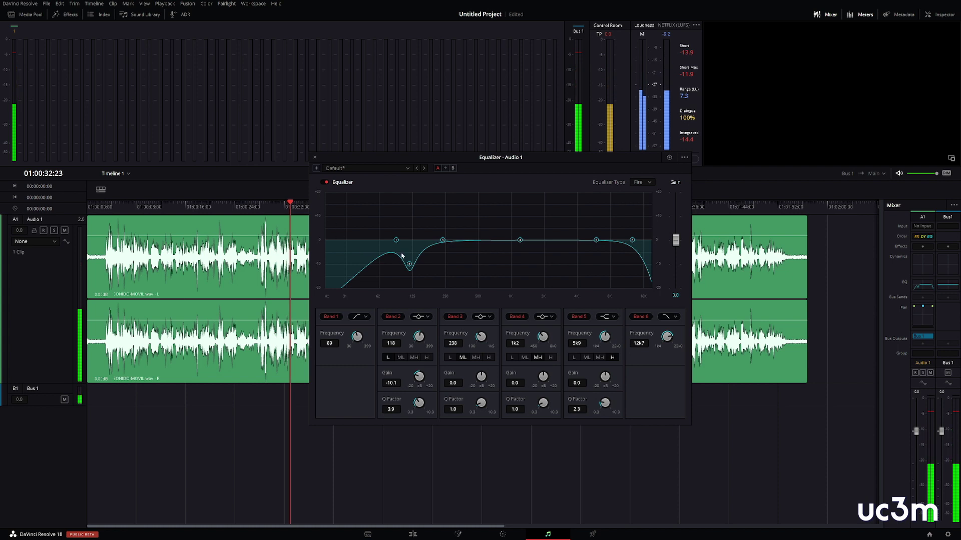
- Save the project
{"action": "key", "text": "ctrl+s"}
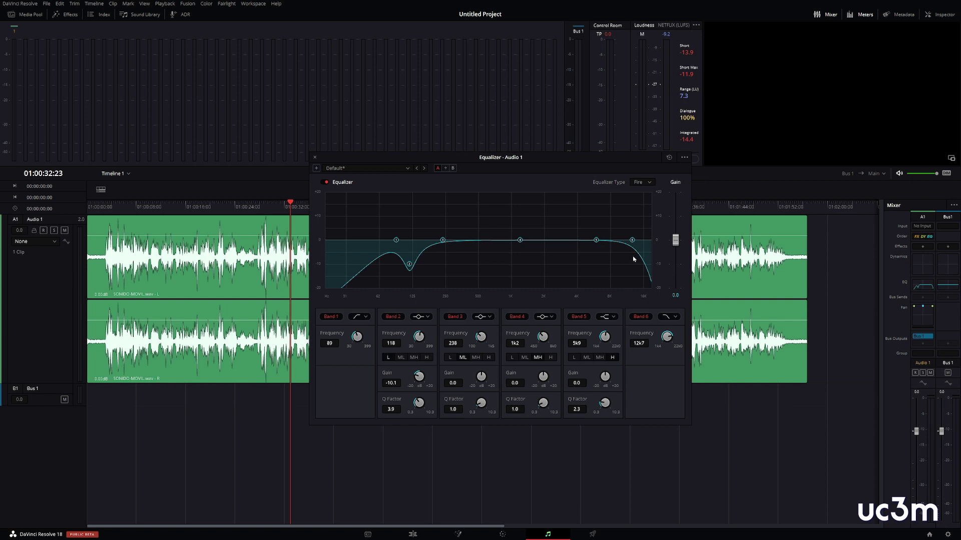
- Compare the sound with and without the equalizer from 01:00:23:20, leave it enabled and close its window
{"action": "left_click", "coordinate": [234, 207]}
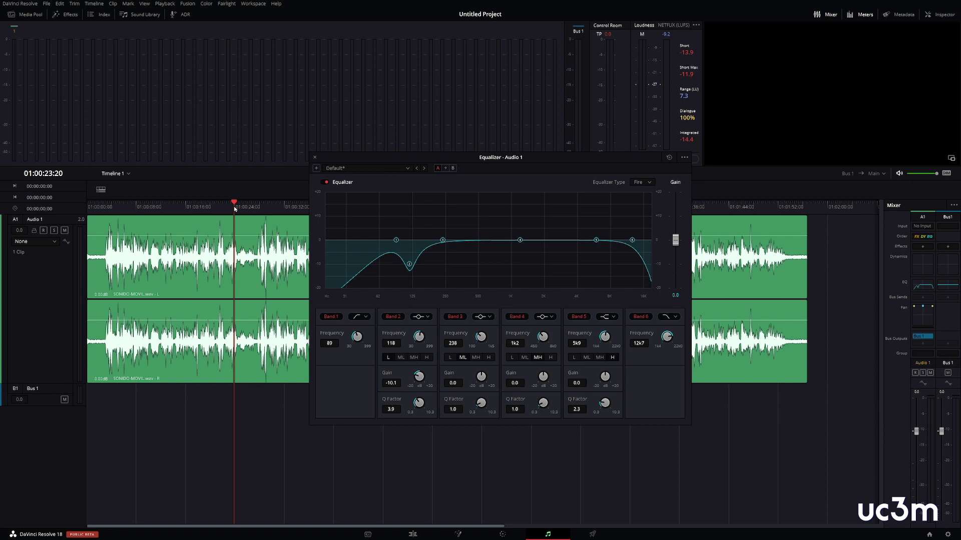
{"action": "key", "text": "space"}
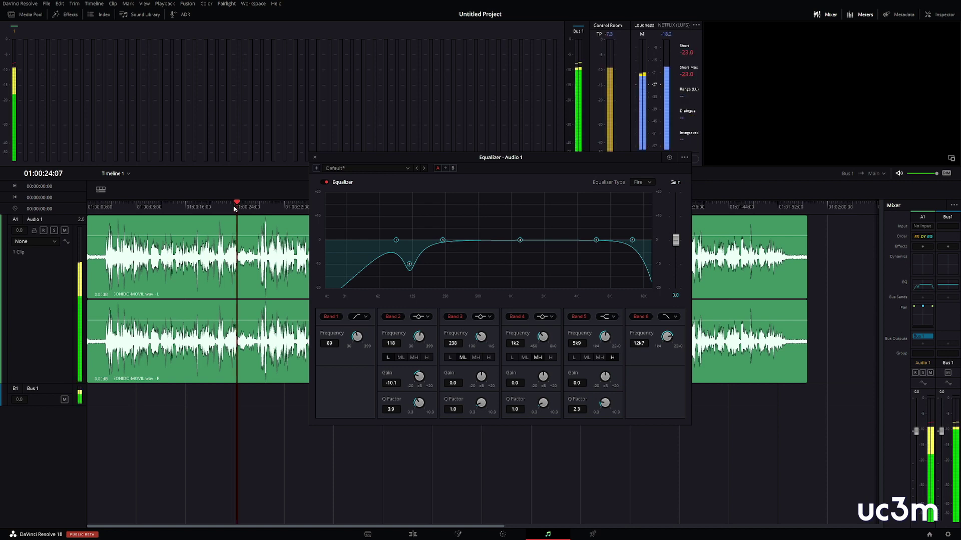
{"action": "left_click", "coordinate": [328, 184]}
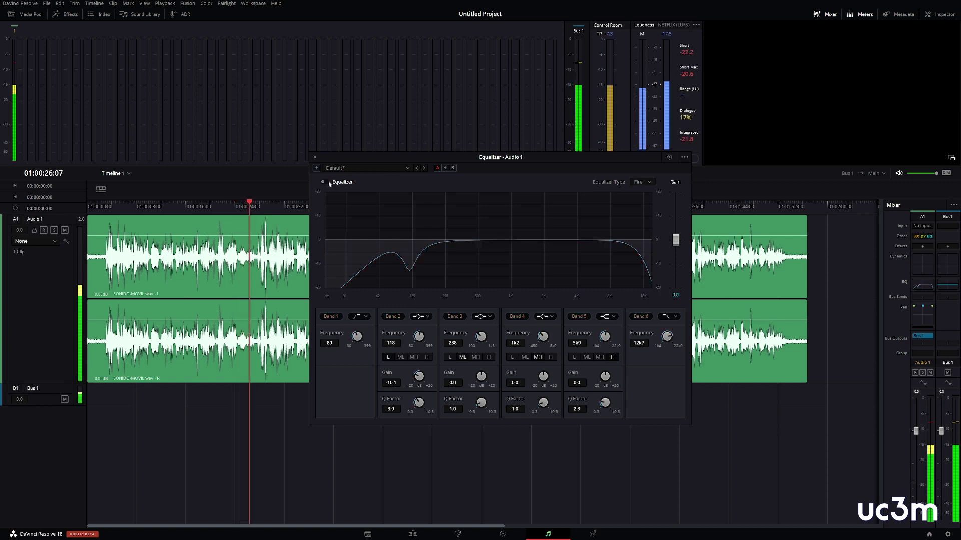
{"action": "left_click", "coordinate": [328, 182]}
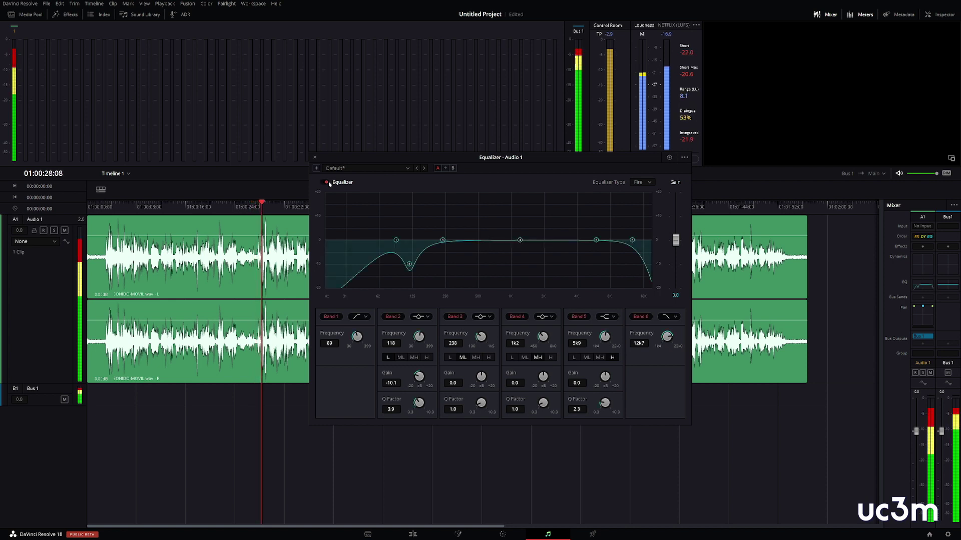
{"action": "left_click", "coordinate": [316, 157]}
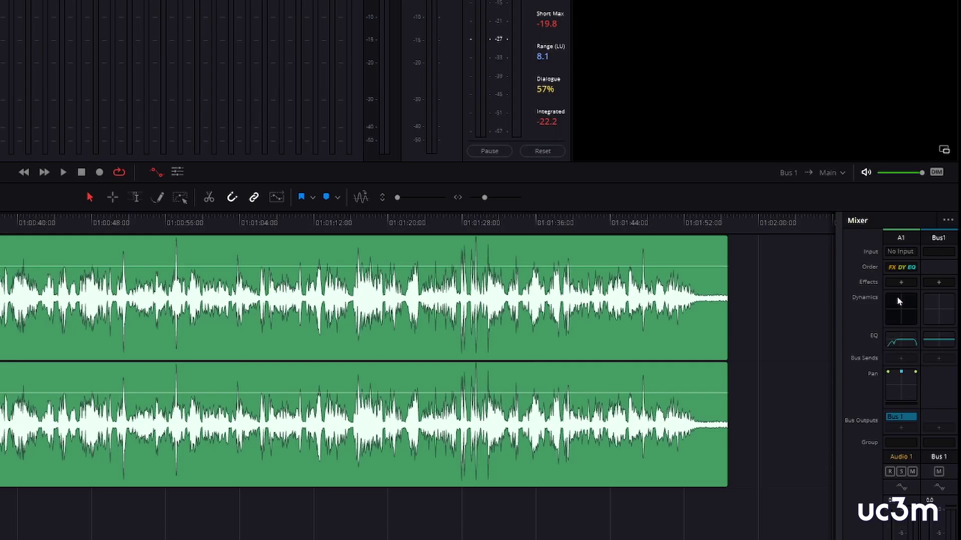
- Change the Audio 1 channel's processing order to EQ, DY, FX
{"action": "left_click", "coordinate": [912, 268]}
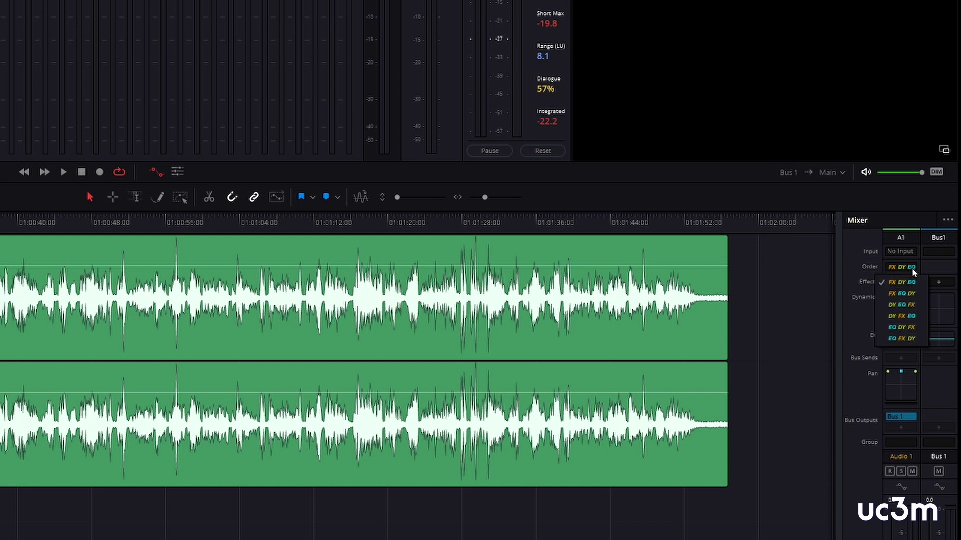
{"action": "left_click", "coordinate": [908, 329]}
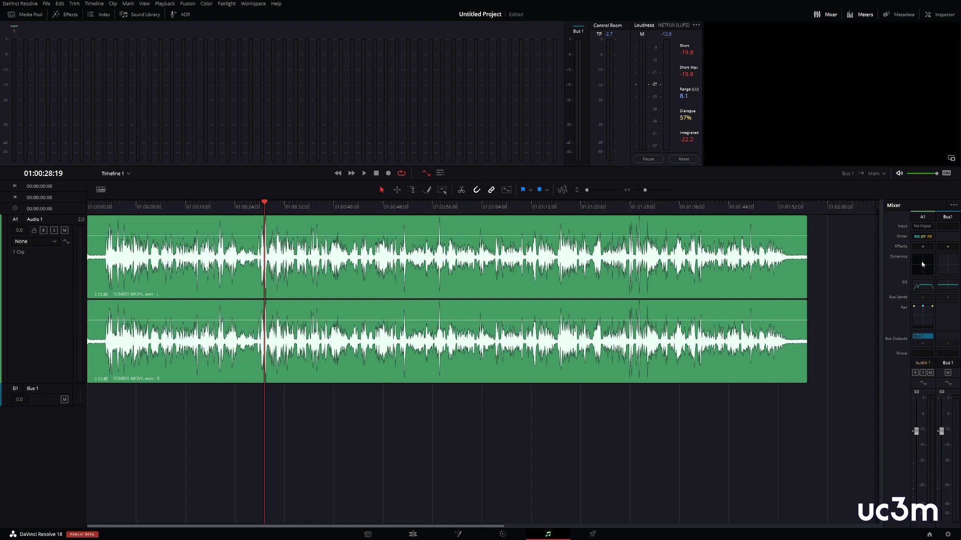
- Open the Dynamics processor of Audio 1 and load the "Dialog leveler - Full expander" preset
{"action": "double_click", "coordinate": [921, 261]}
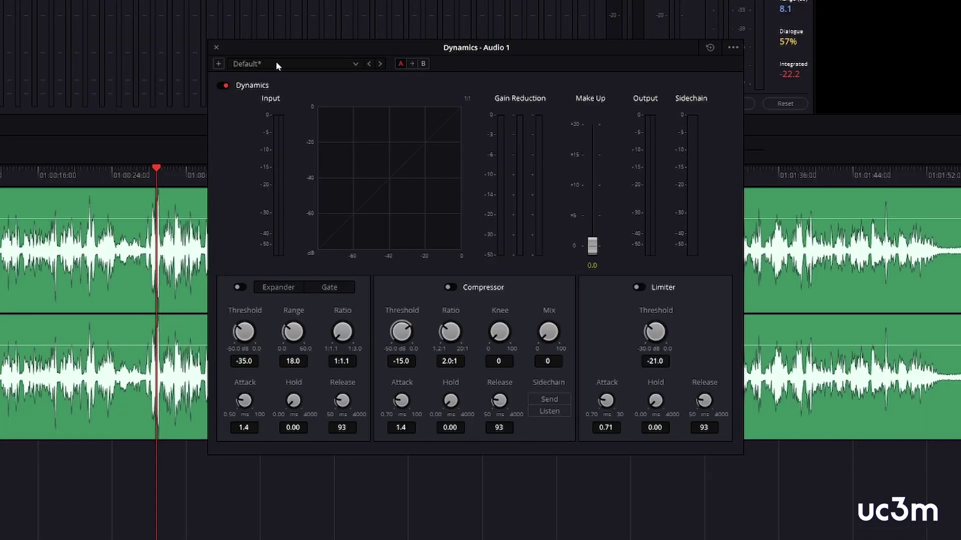
{"action": "left_click", "coordinate": [285, 64]}
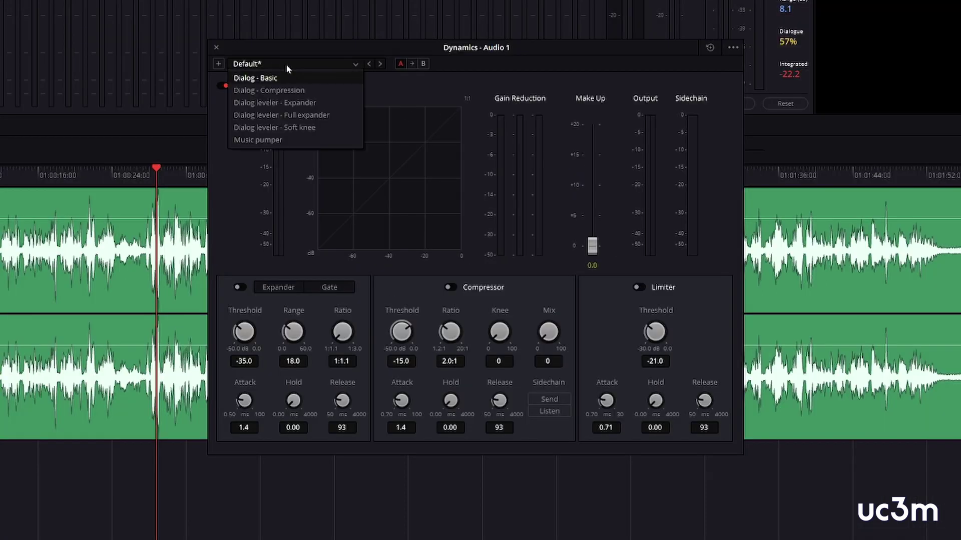
{"action": "left_click", "coordinate": [320, 120]}
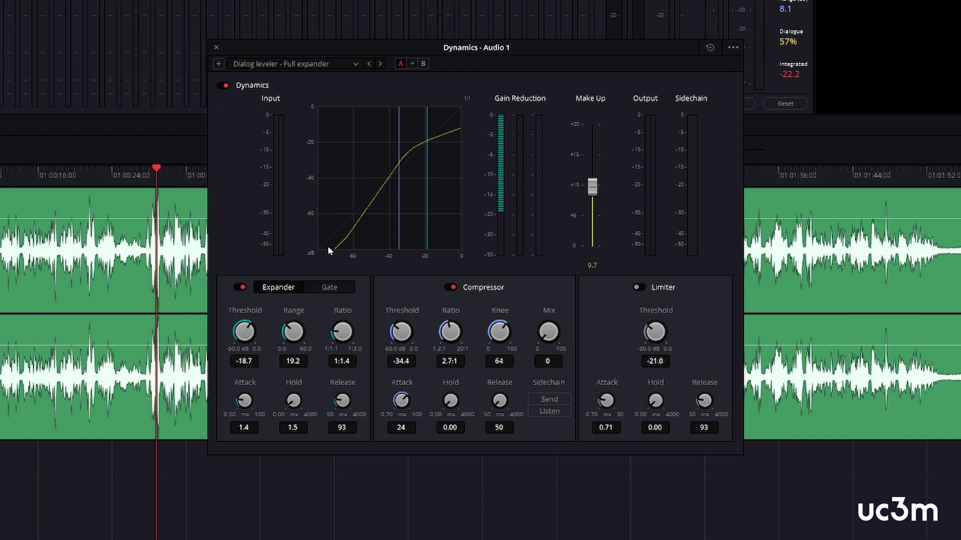
- Play a short section to audition the preset and lower the dynamics make-up gain to 5.9 dB
{"action": "key", "text": "space"}
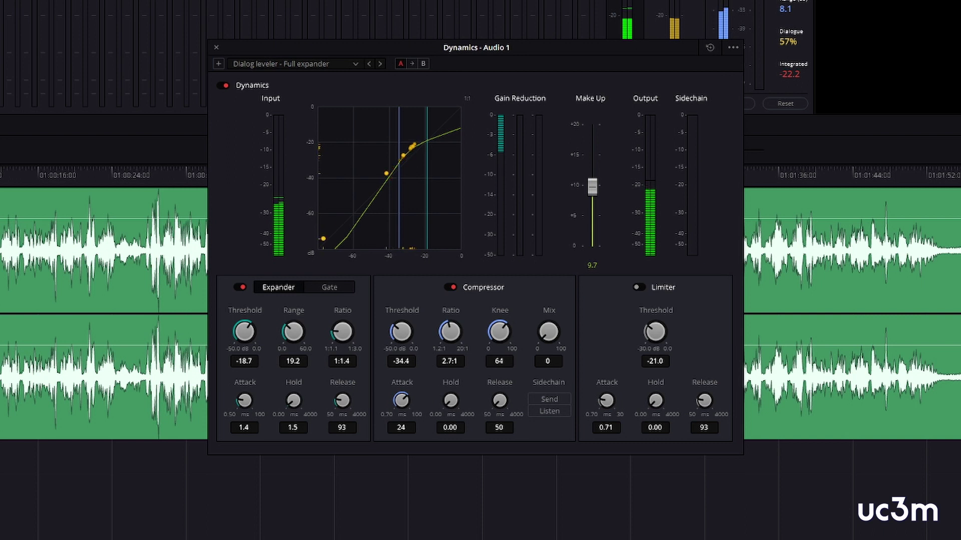
{"action": "key", "text": "space"}
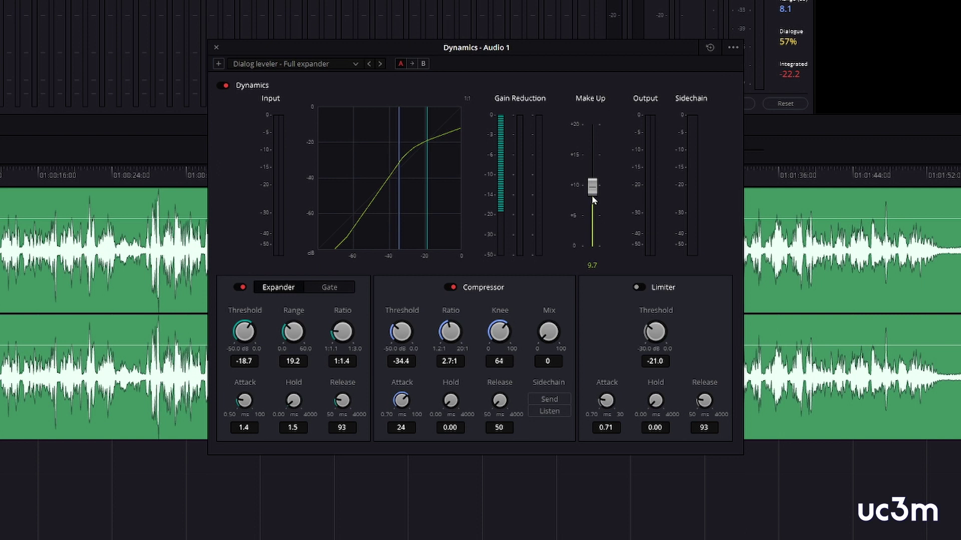
{"action": "left_click_drag", "start_coordinate": [592, 187], "coordinate": [596, 209]}
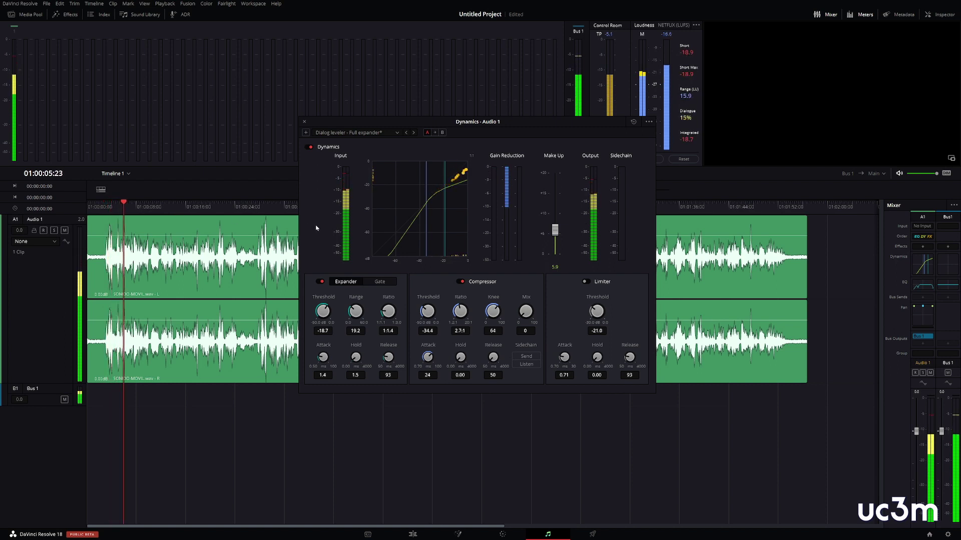
- Compare the voice with the Audio 1 dynamics bypassed and active during playback, leaving the processing on
{"action": "left_click", "coordinate": [308, 148]}
{"action": "left_click", "coordinate": [309, 149]}
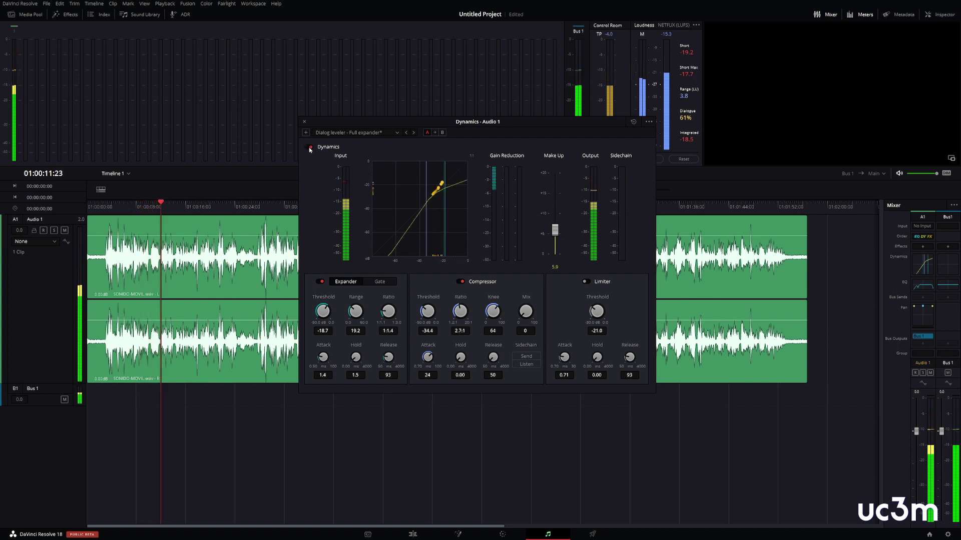
{"action": "left_click", "coordinate": [308, 147]}
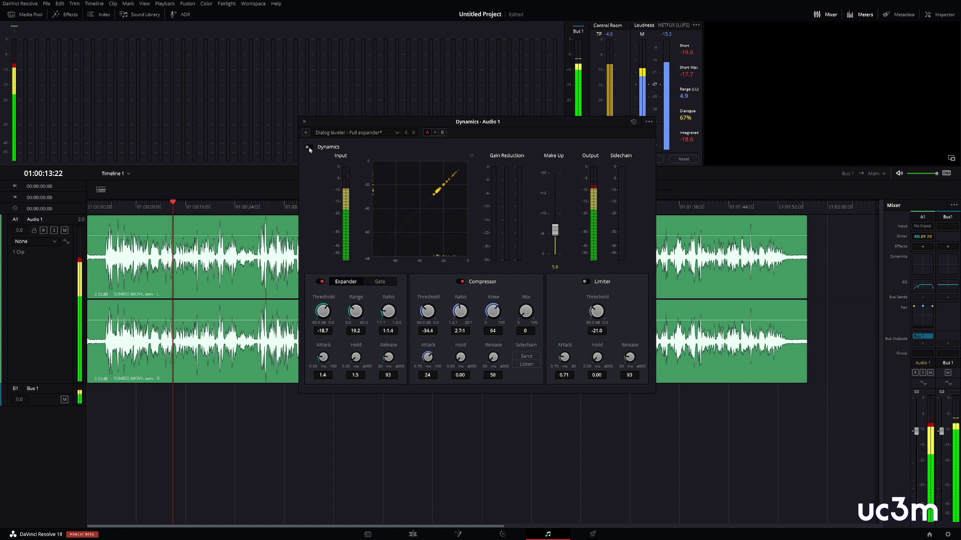
{"action": "left_click", "coordinate": [309, 148]}
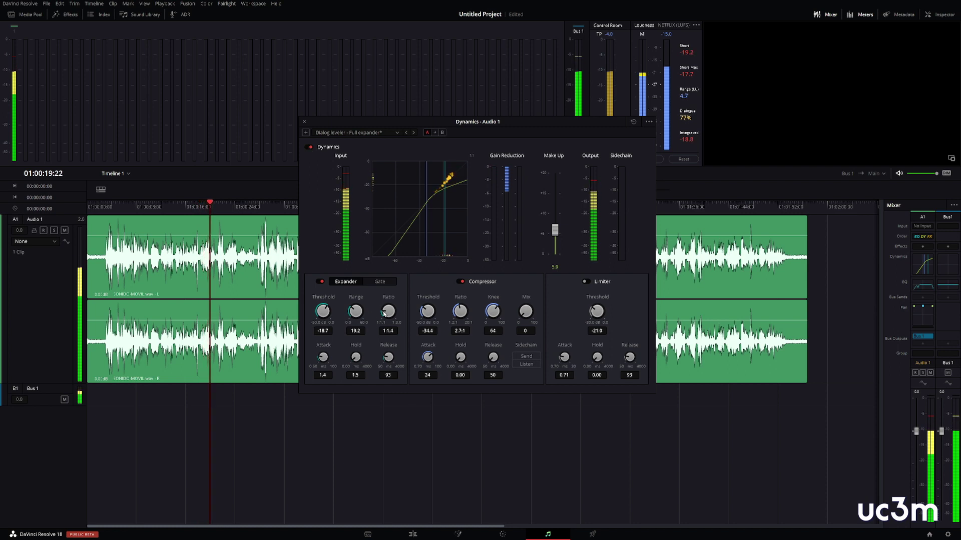
- Adjust the expander ratio to 1:2.2 while listening to the track, and save the project
{"action": "left_click_drag", "start_coordinate": [388, 312], "coordinate": [409, 301]}
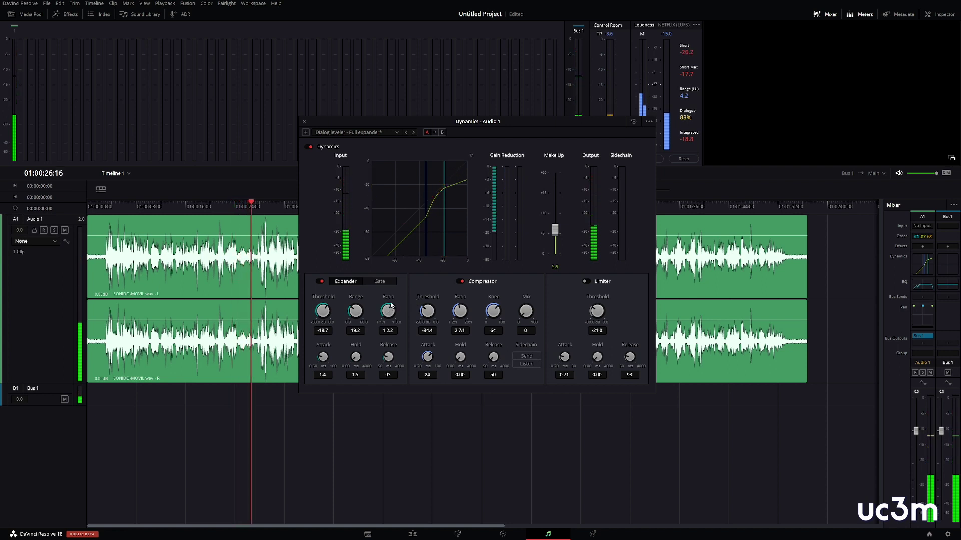
{"action": "key", "text": "ctrl+s"}
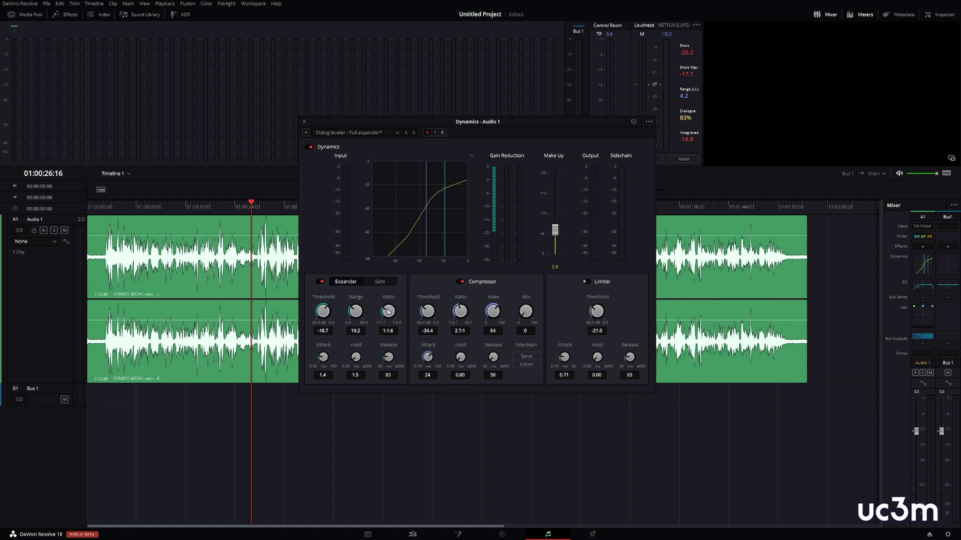
{"action": "key", "text": "space"}
{"action": "left_click_drag", "start_coordinate": [388, 311], "coordinate": [407, 309]}
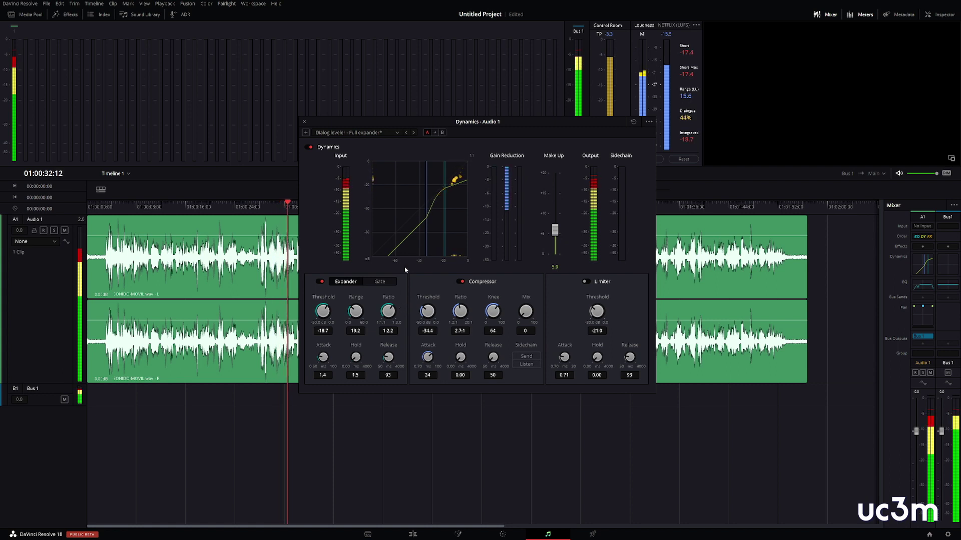
- Switch dynamics off and on during playback to judge the steeper expander ratio, ending with it enabled
{"action": "left_click", "coordinate": [311, 147]}
{"action": "left_click", "coordinate": [310, 147]}
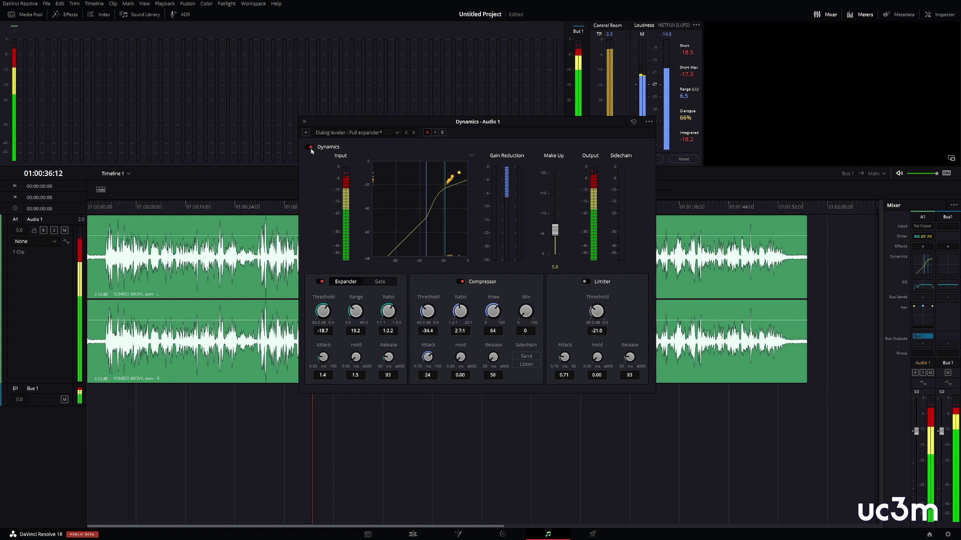
{"action": "left_click", "coordinate": [310, 147]}
{"action": "left_click", "coordinate": [311, 148]}
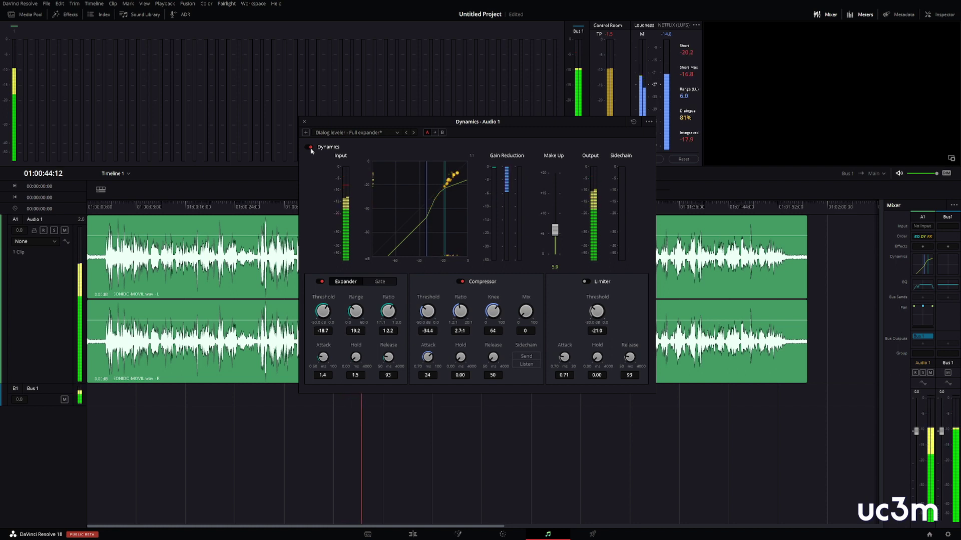
- Set the expander range to 27.0 and ratio to 1:2.0, and check the result against the bypassed sound before closing the Dynamics window
{"action": "left_click_drag", "start_coordinate": [356, 313], "coordinate": [392, 307]}
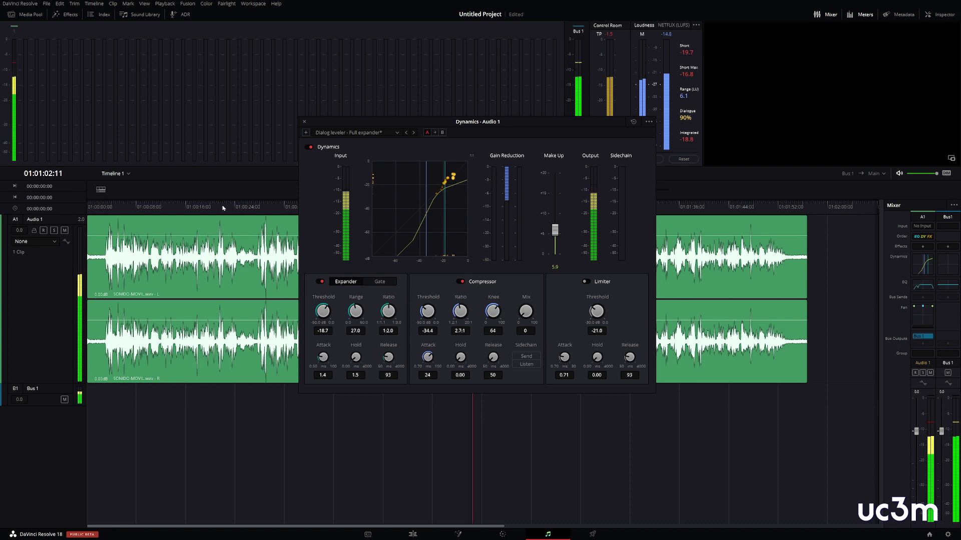
{"action": "left_click", "coordinate": [308, 147]}
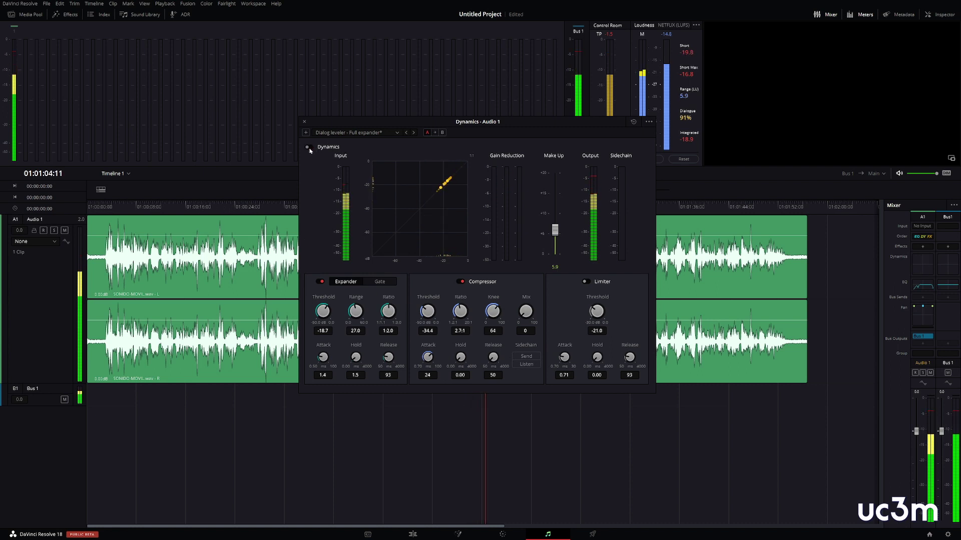
{"action": "left_click", "coordinate": [309, 148]}
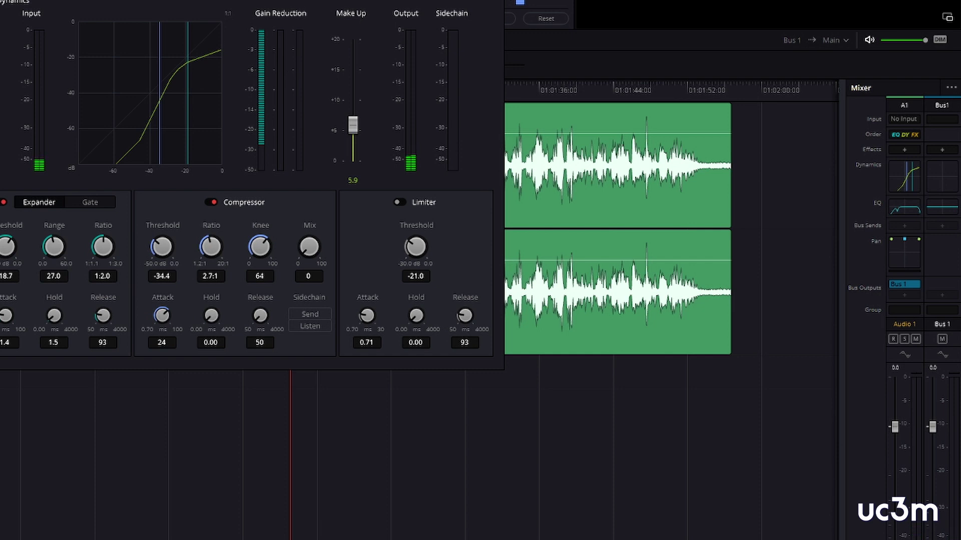
{"action": "left_click", "coordinate": [680, 129]}
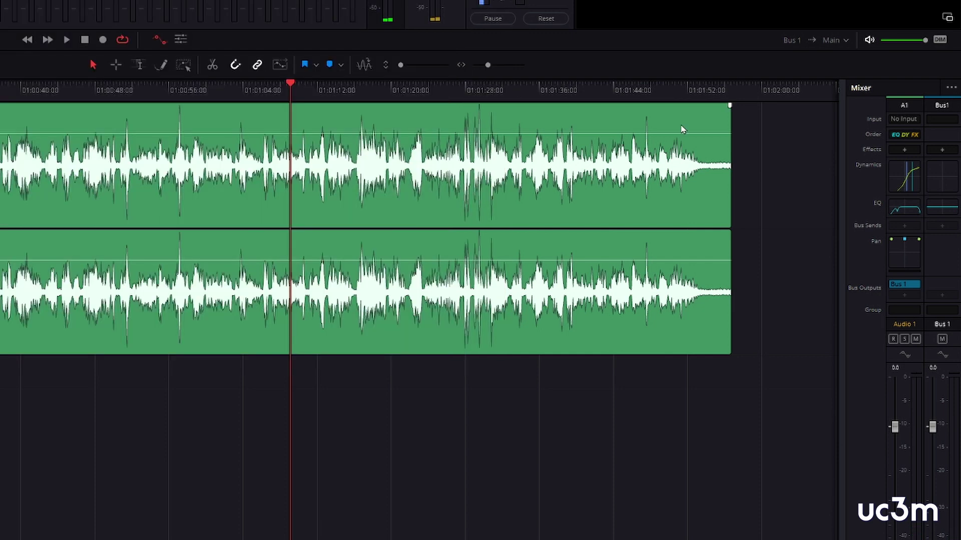
- Add the Fairlight FX Noise Reduction restoration effect to the Audio 1 channel and move its window clear of the waveform
{"action": "left_click", "coordinate": [910, 149]}
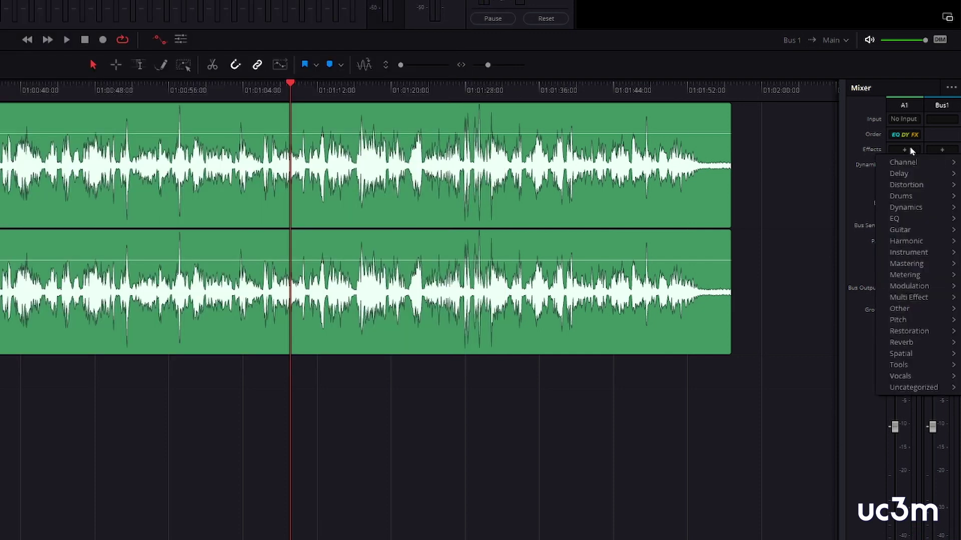
{"action": "mouse_move", "coordinate": [920, 332]}
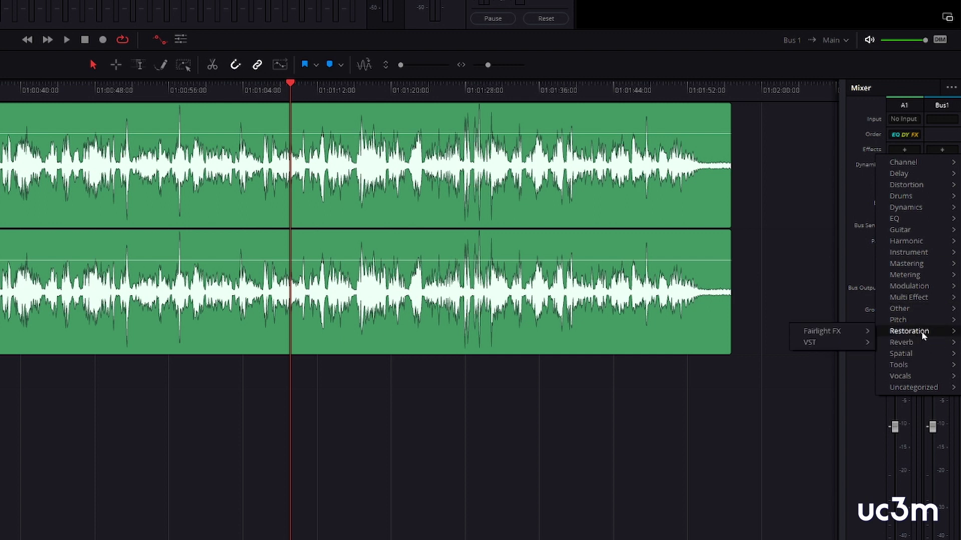
{"action": "mouse_move", "coordinate": [841, 331]}
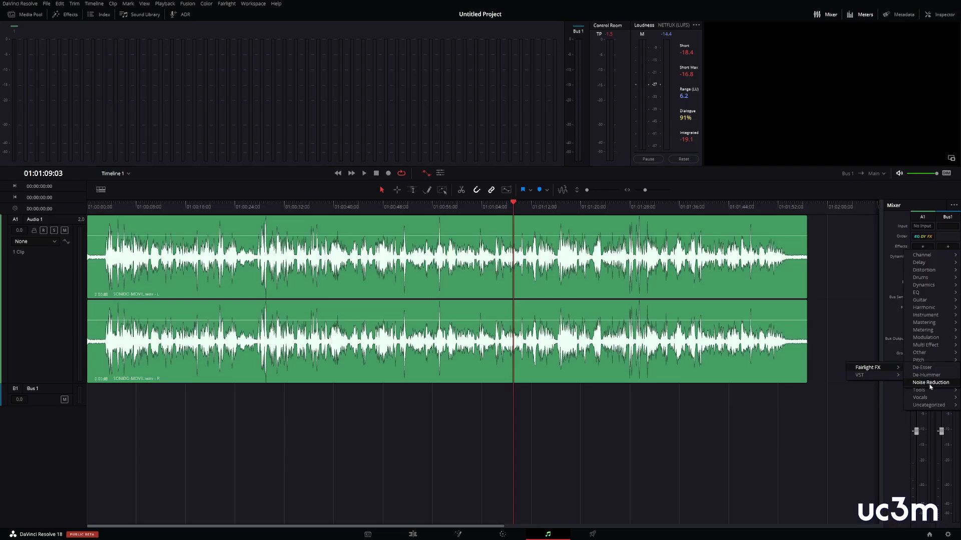
{"action": "left_click", "coordinate": [916, 354]}
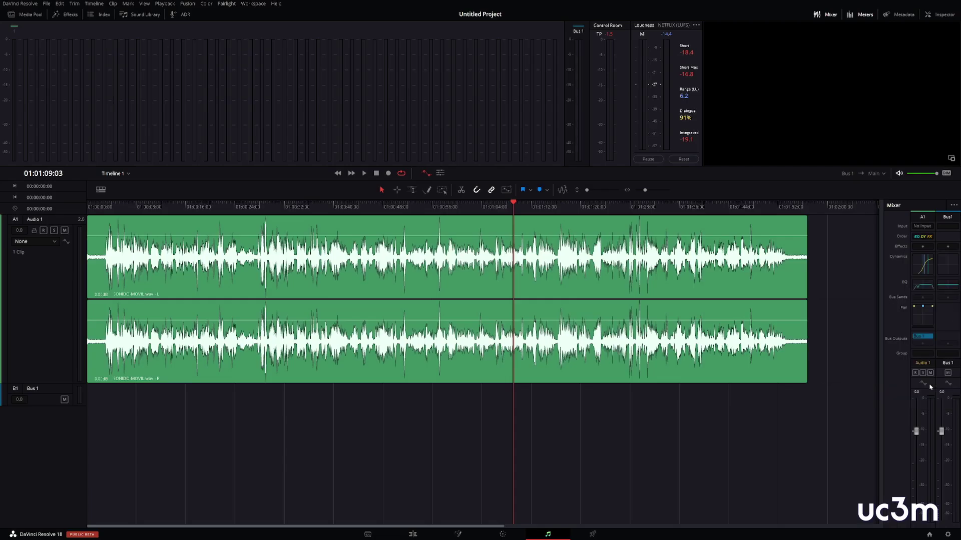
{"action": "left_click_drag", "start_coordinate": [482, 181], "coordinate": [370, 44]}
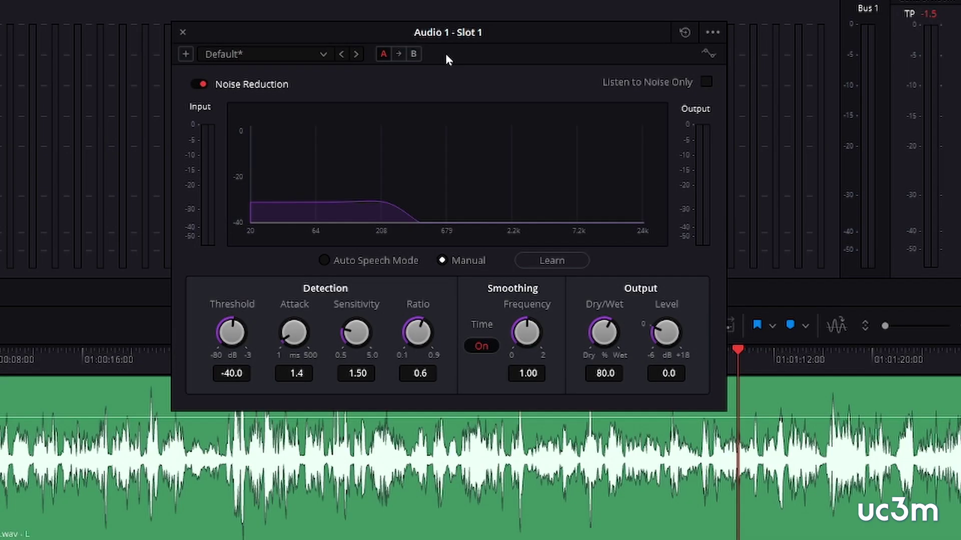
{"action": "left_click", "coordinate": [260, 53]}
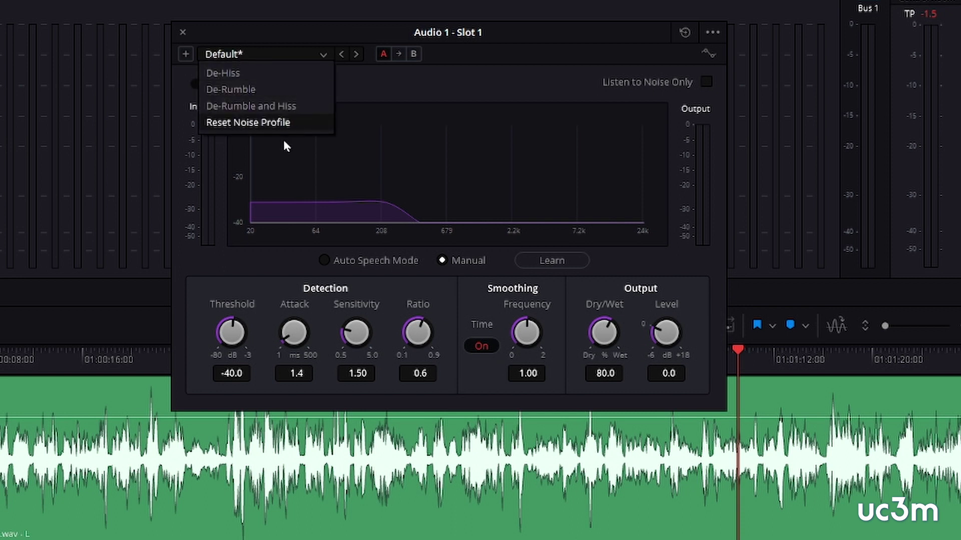
{"action": "left_click", "coordinate": [509, 38]}
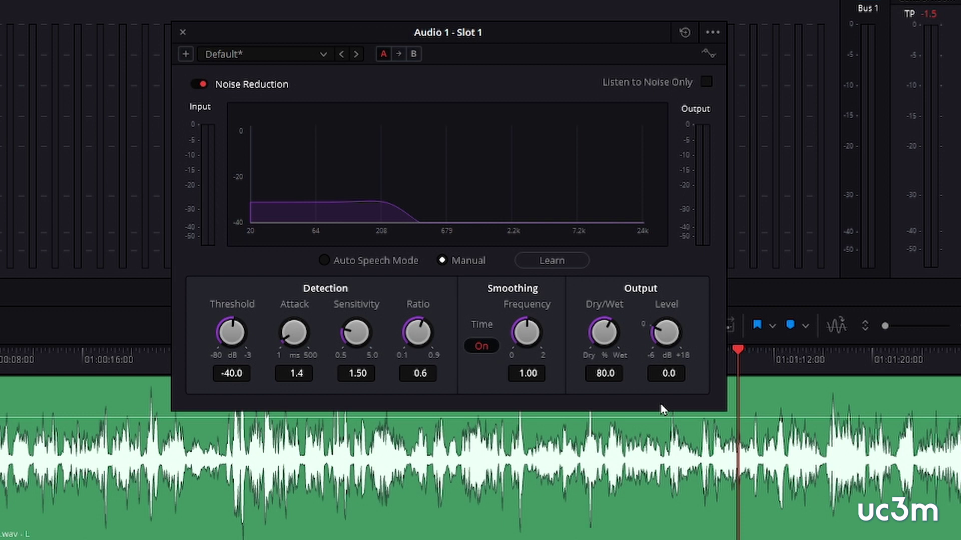
{"action": "key", "text": "space"}
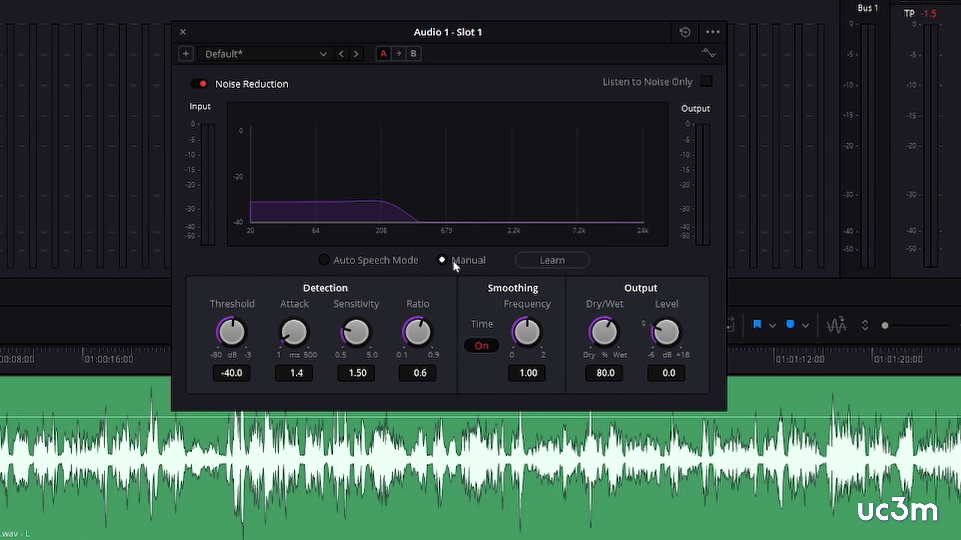
- Learn a noise profile in Manual mode while a short section of the track plays, ending both learning and playback
{"action": "left_click", "coordinate": [554, 261]}
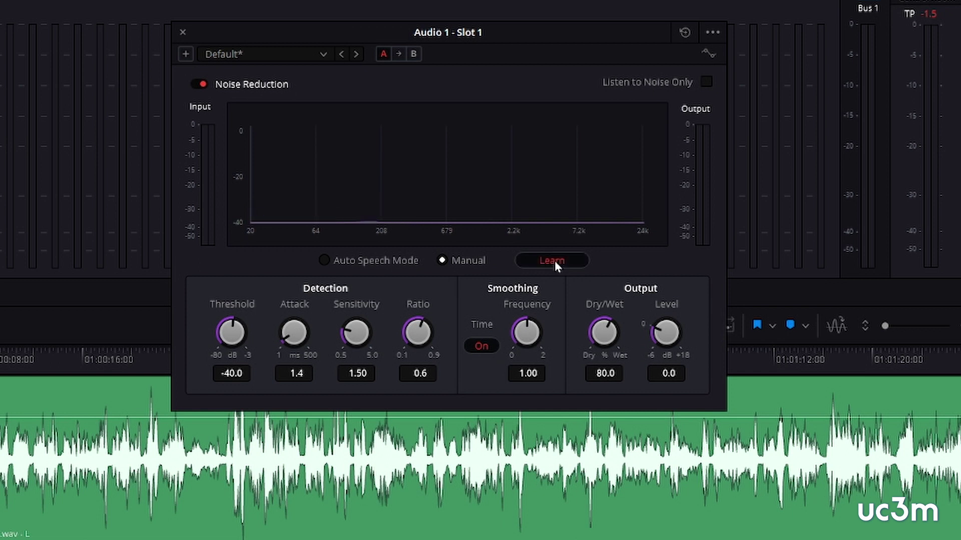
{"action": "key", "text": "space"}
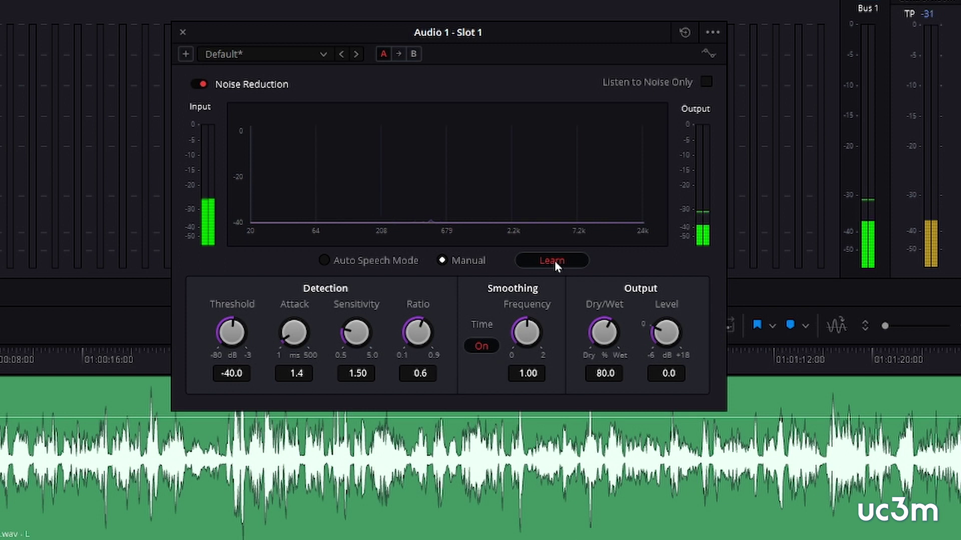
{"action": "left_click", "coordinate": [554, 260]}
{"action": "key", "text": "space"}
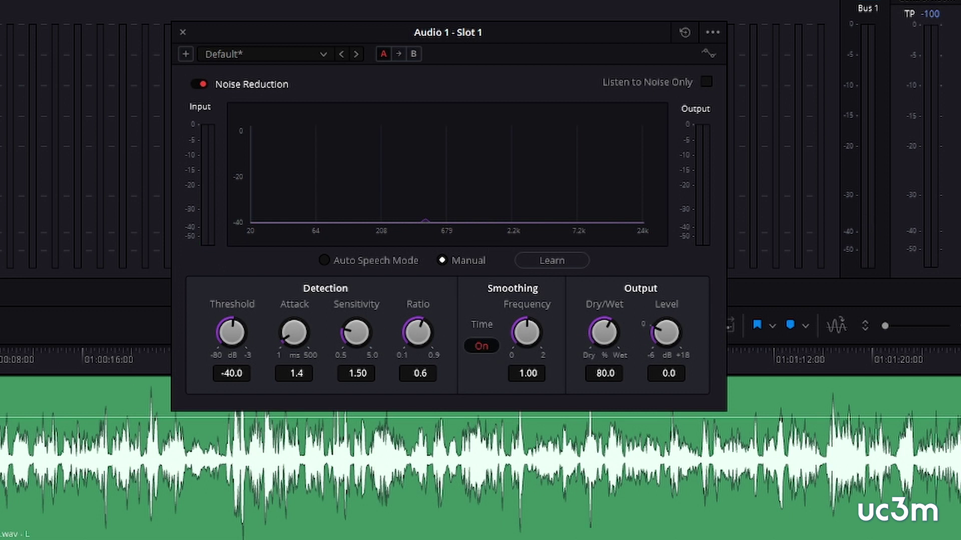
- Play the track and compare the voice with Noise Reduction off and on, leaving the effect enabled
{"action": "key", "text": "space"}
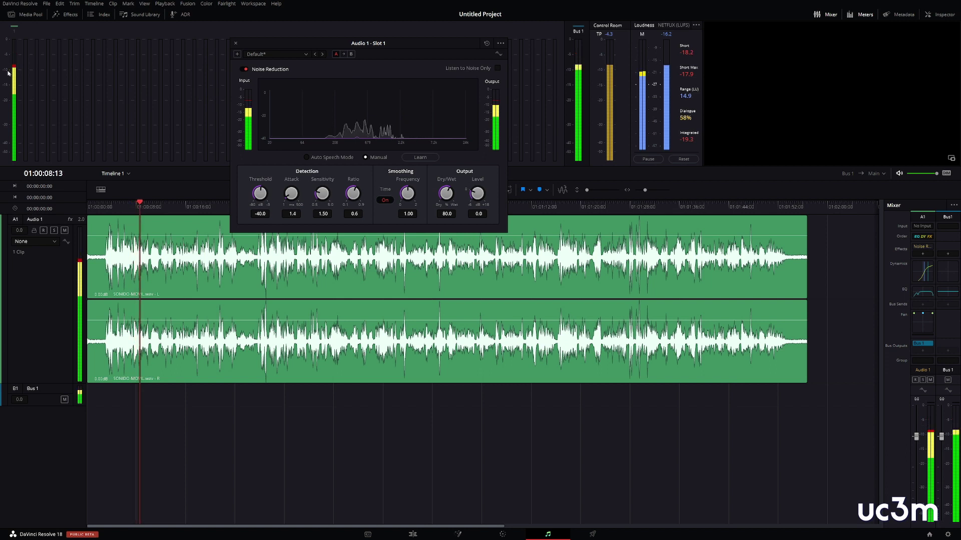
{"action": "left_click", "coordinate": [246, 69]}
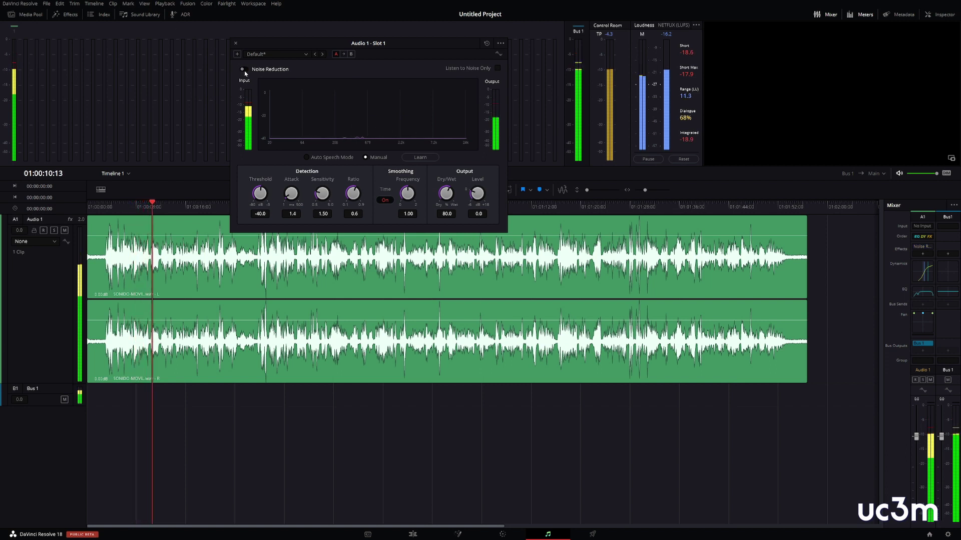
{"action": "left_click", "coordinate": [245, 70]}
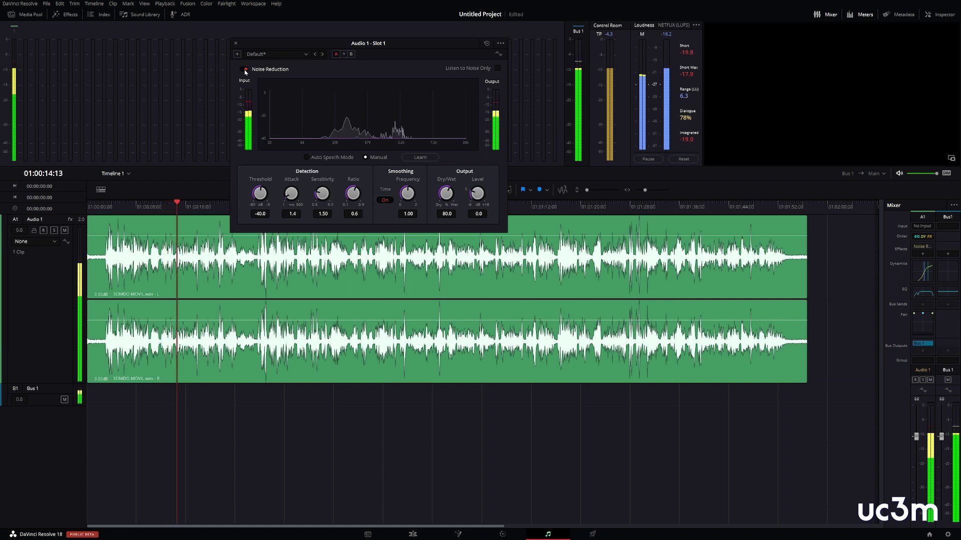
- Audition only the removed noise, stop playback and switch Noise Reduction to Auto Speech Mode
{"action": "left_click", "coordinate": [497, 69]}
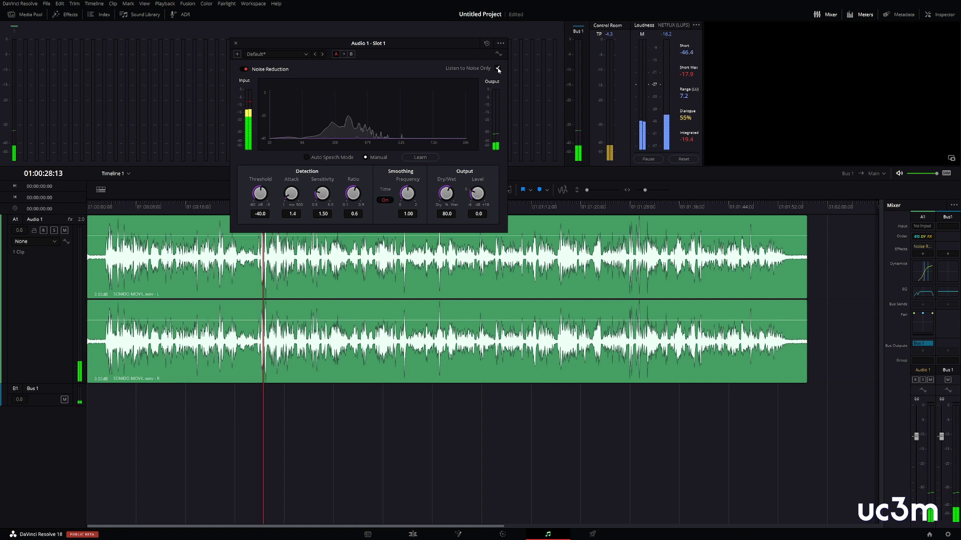
{"action": "key", "text": "space"}
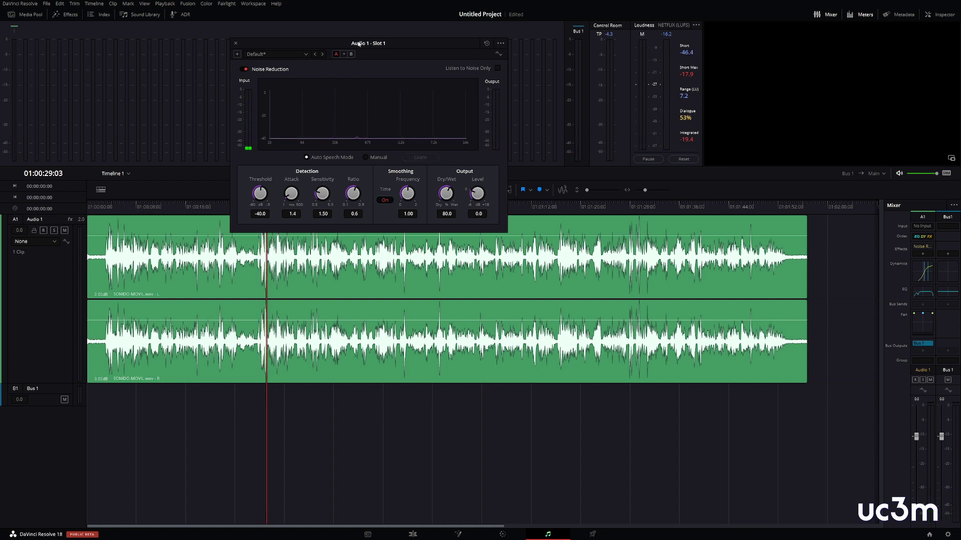
{"action": "left_click_drag", "start_coordinate": [359, 44], "coordinate": [405, 28]}
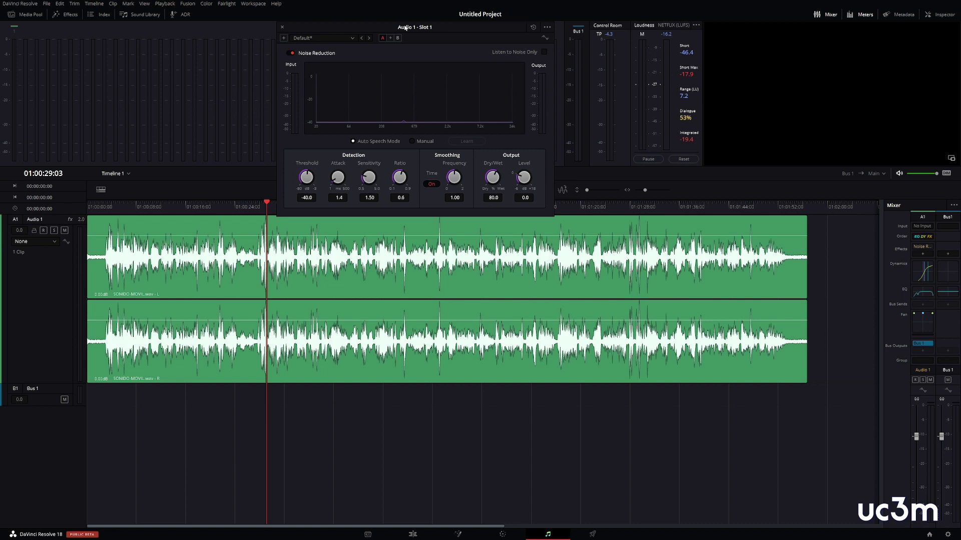
- Play the track to compare the voice with Noise Reduction off and on in Auto Speech Mode, leave it enabled and close the effect window
{"action": "key", "text": "space"}
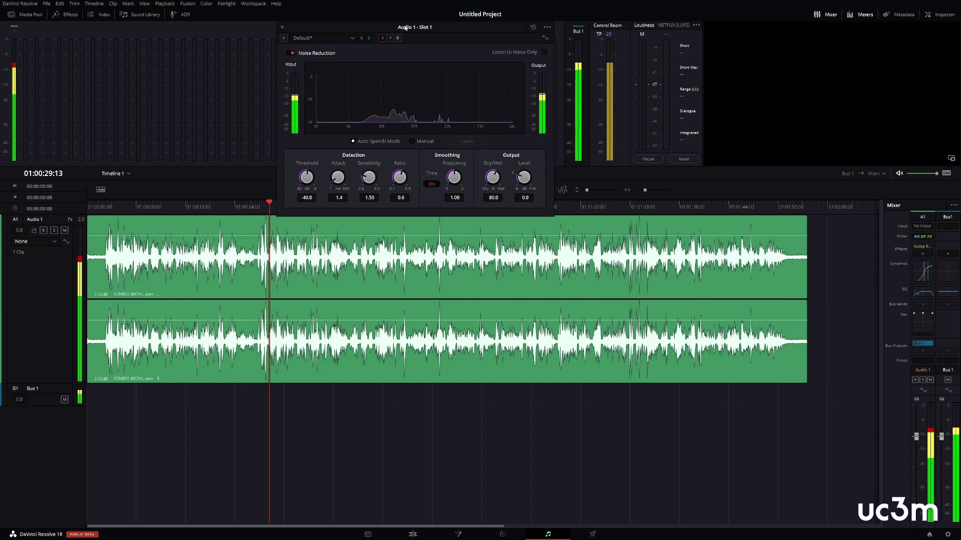
{"action": "left_click", "coordinate": [292, 53]}
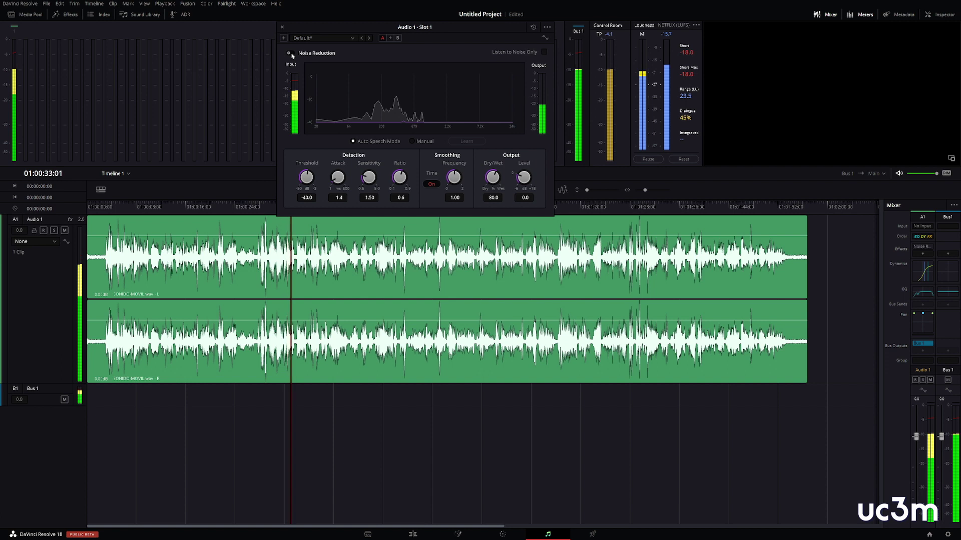
{"action": "left_click", "coordinate": [293, 53]}
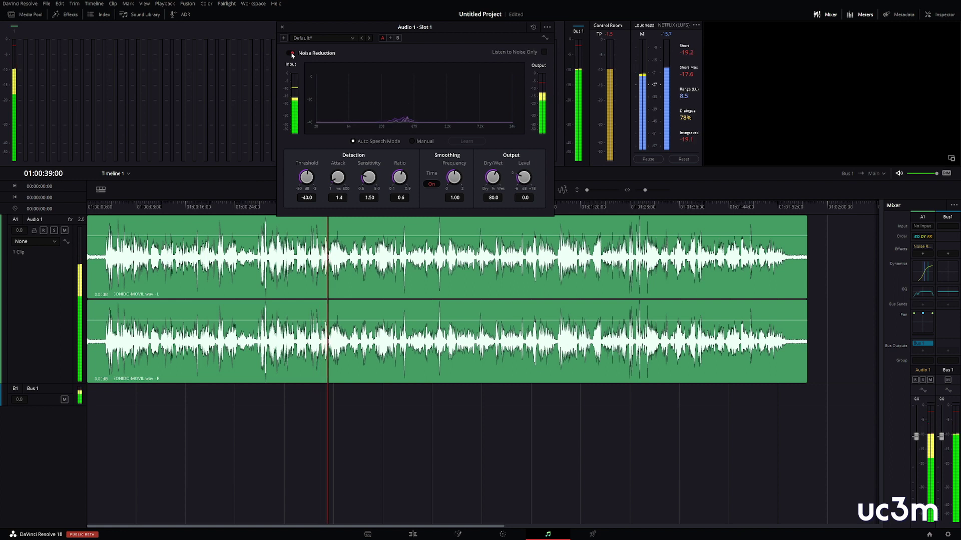
{"action": "key", "text": "space"}
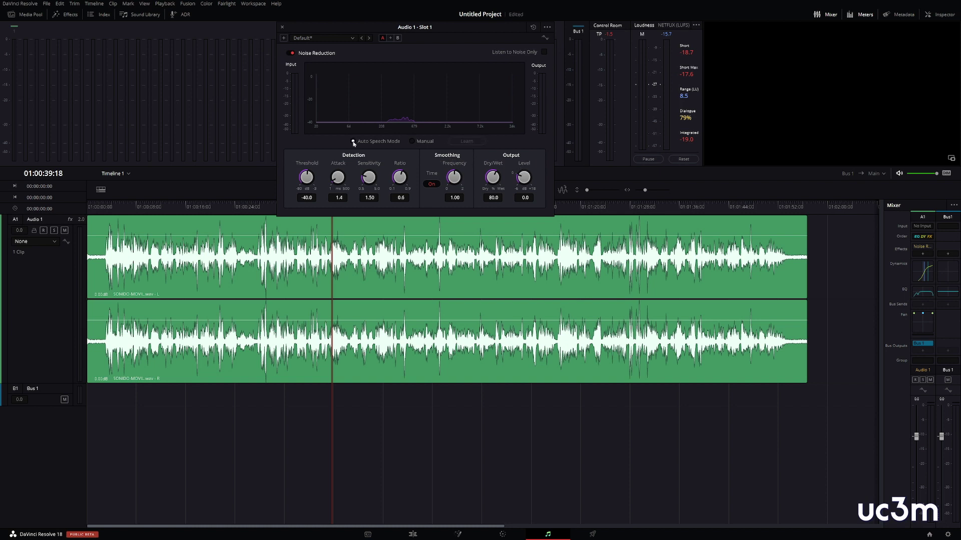
{"action": "left_click", "coordinate": [282, 28]}
- Duplicate the SONIDO-MOVIL.wav clip onto a new Audio 2 track below Audio 1 and increase the new track's height
{"action": "left_click", "coordinate": [259, 266]}
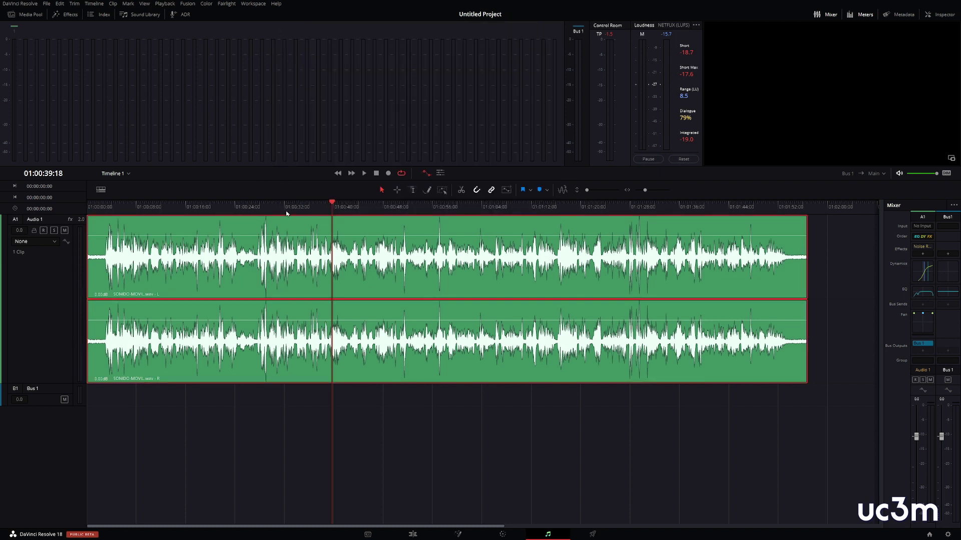
{"action": "left_click", "coordinate": [242, 207]}
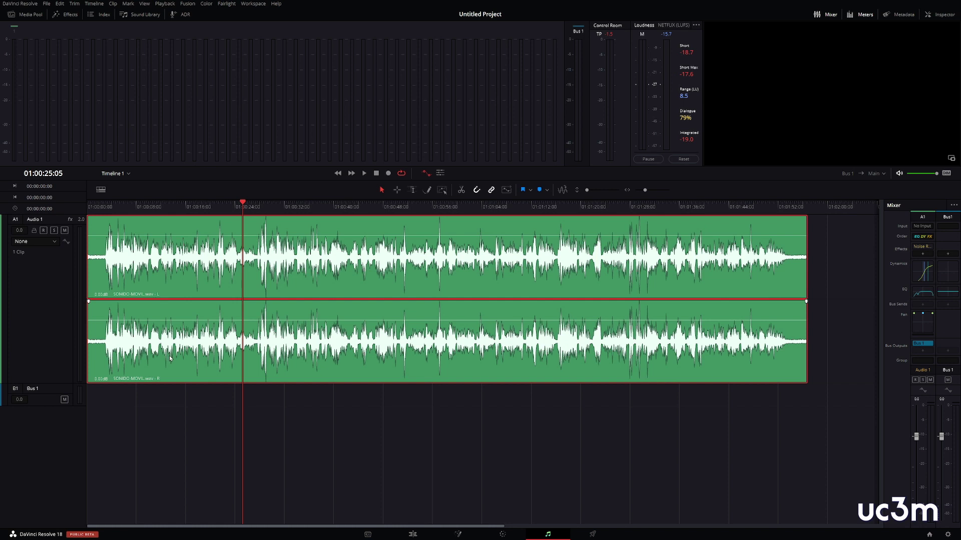
{"action": "left_click_drag", "start_coordinate": [172, 349], "coordinate": [166, 409]}
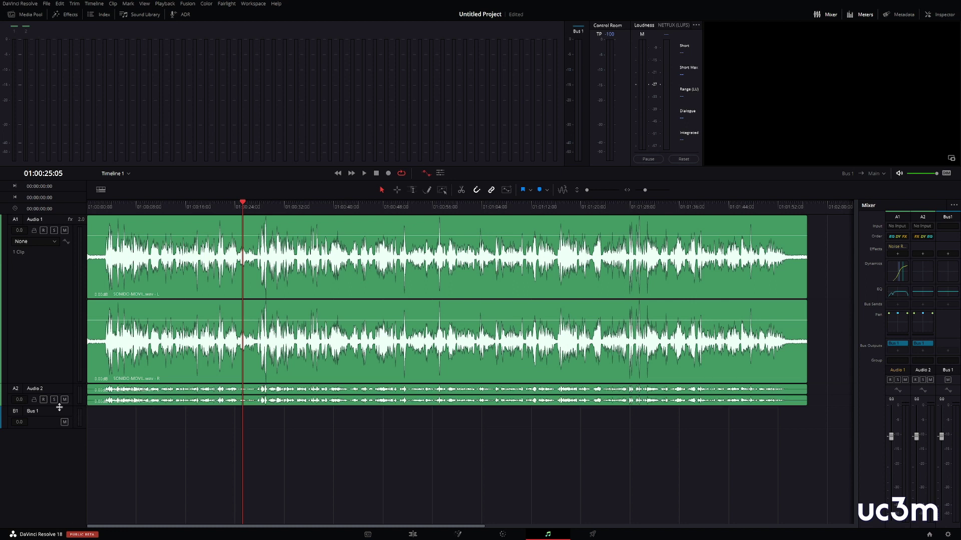
{"action": "left_click_drag", "start_coordinate": [63, 407], "coordinate": [58, 453]}
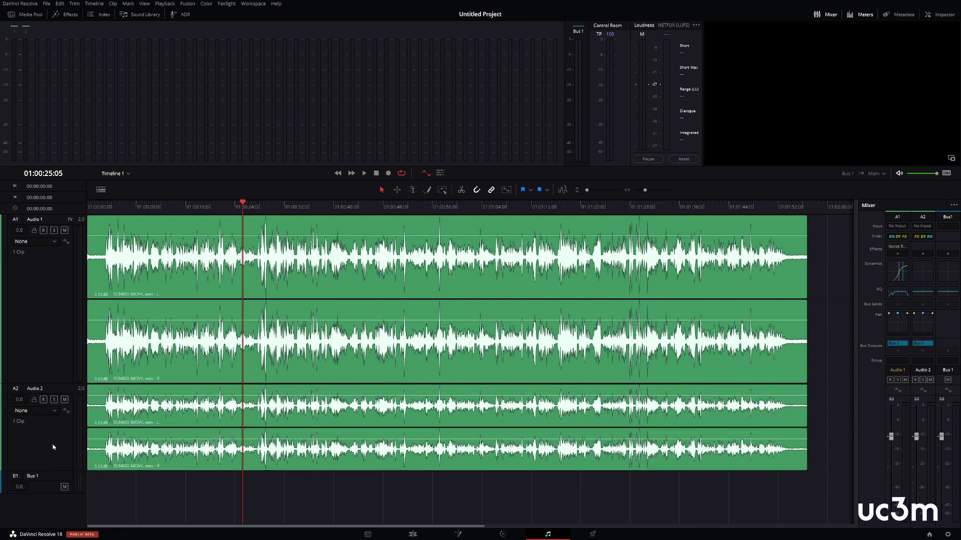
- Change the Audio 2 track's color to orange and rename the track ORIGINAL
{"action": "right_click", "coordinate": [54, 447]}
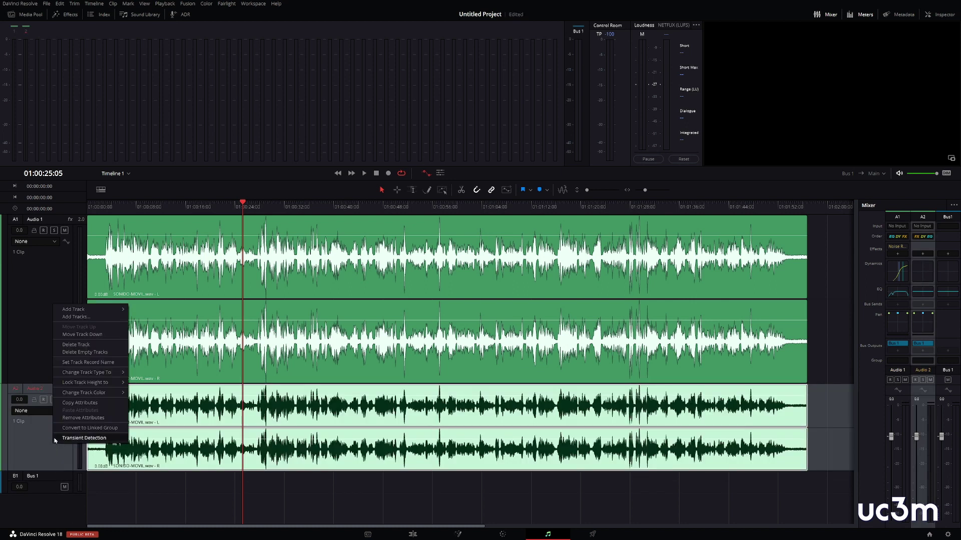
{"action": "mouse_move", "coordinate": [79, 395]}
{"action": "left_click", "coordinate": [152, 408]}
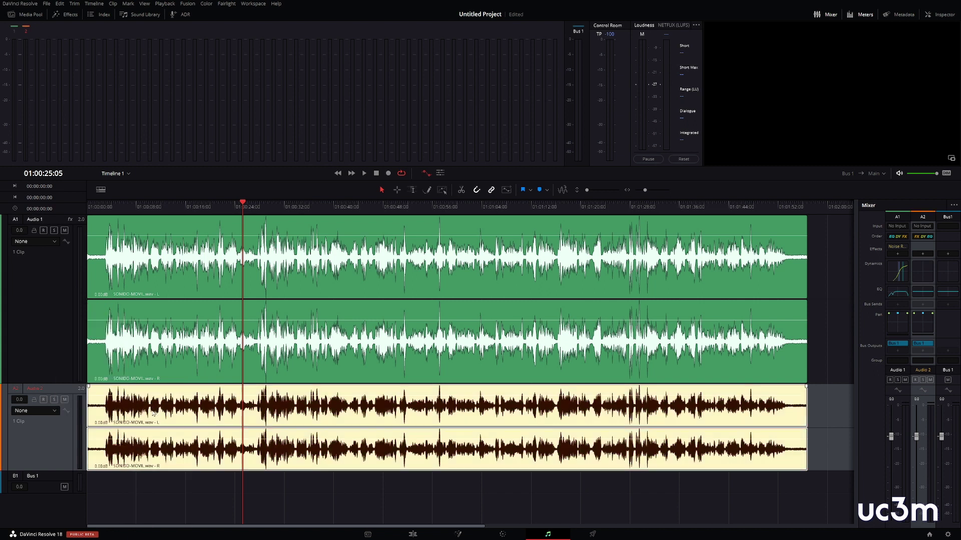
{"action": "left_click", "coordinate": [46, 431]}
{"action": "double_click", "coordinate": [35, 388]}
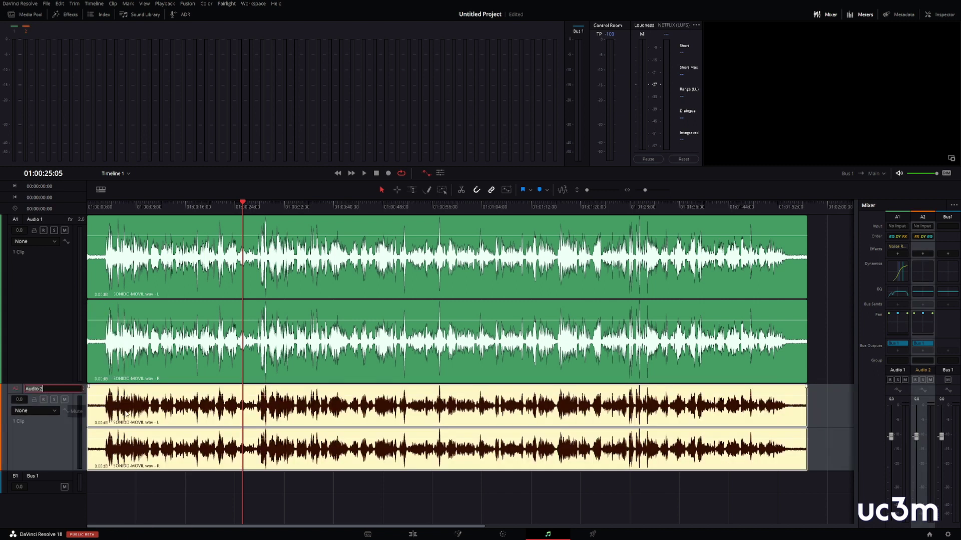
{"action": "type", "text": "ORIGINAL"}
{"action": "key", "text": "Return"}
- Rename the Audio 1 track PROCESADA
{"action": "double_click", "coordinate": [35, 219]}
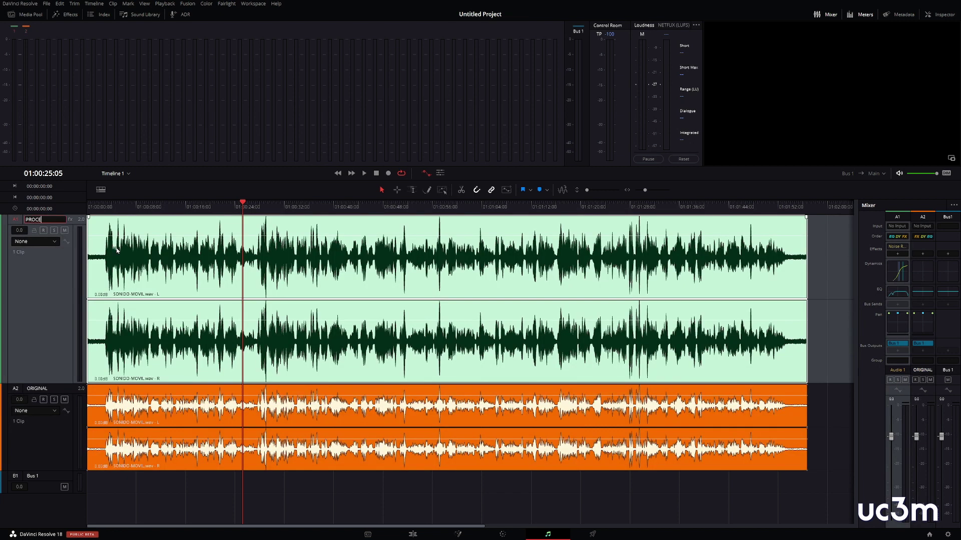
{"action": "type", "text": "PROCESADA"}
{"action": "key", "text": "Return"}
{"action": "left_click", "coordinate": [224, 481]}
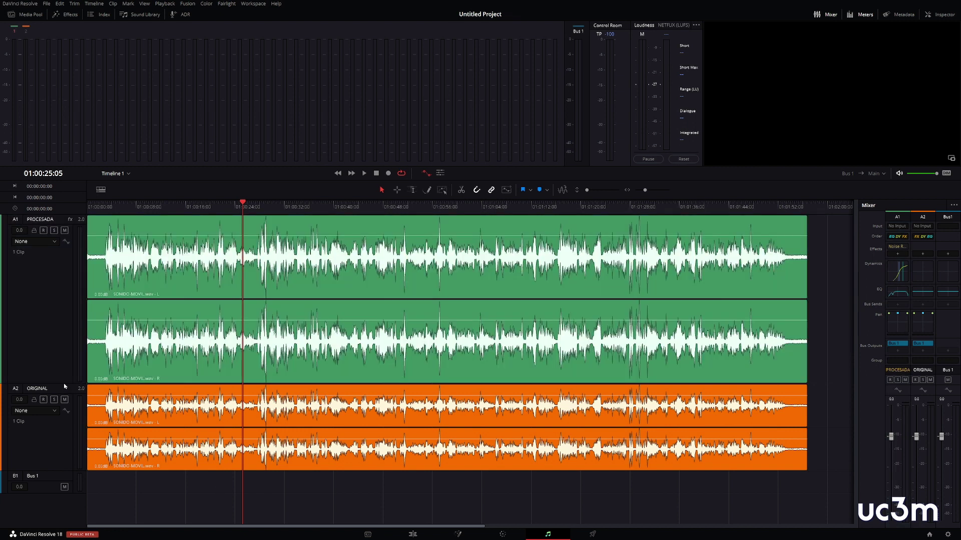
- Reduce the PROCESADA track's height and enlarge the ORIGINAL track so both waveforms have a similar height
{"action": "left_click_drag", "start_coordinate": [63, 382], "coordinate": [61, 337]}
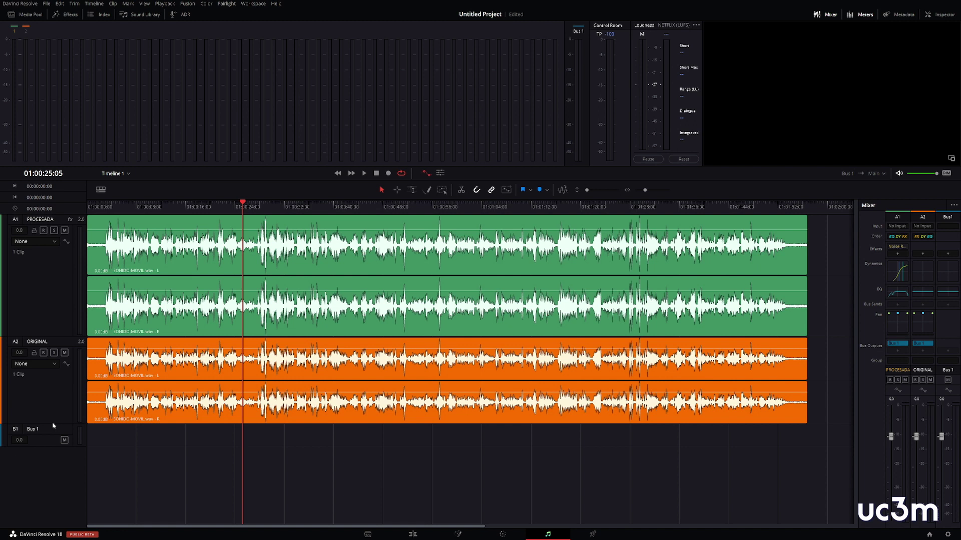
{"action": "left_click_drag", "start_coordinate": [53, 424], "coordinate": [49, 446]}
{"action": "left_click", "coordinate": [46, 387]}
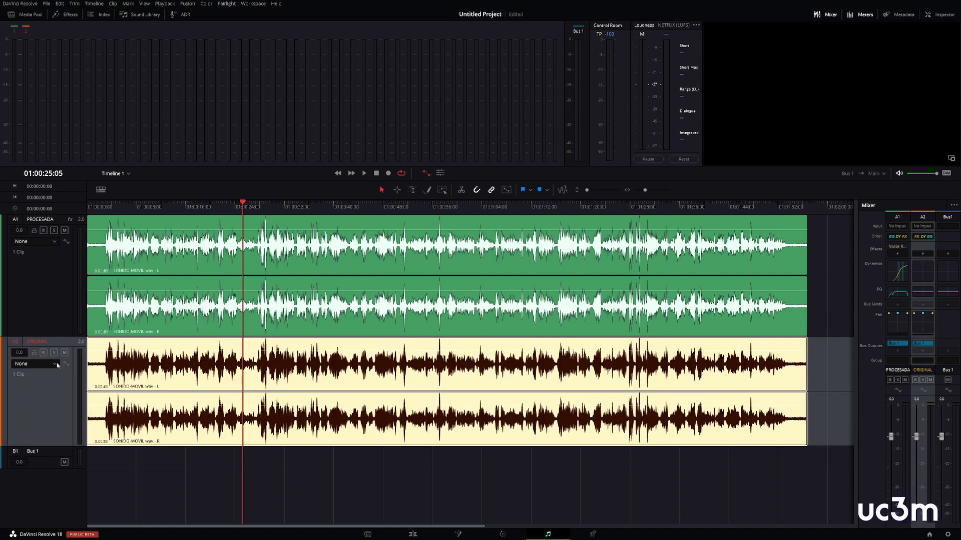
- Solo the ORIGINAL track and play the unprocessed voice from about 01:00:25, repeating the passage before stopping playback
{"action": "left_click", "coordinate": [54, 352]}
{"action": "key", "text": "space"}
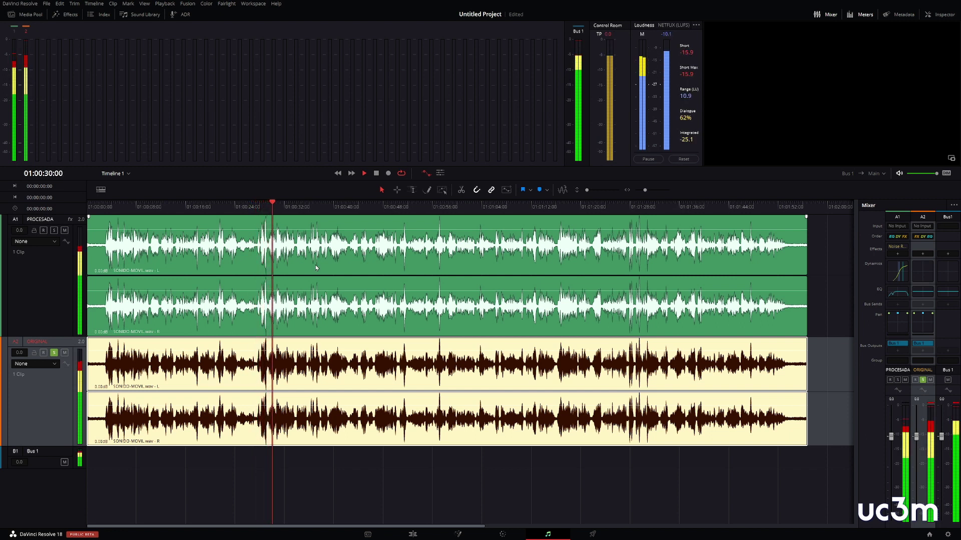
{"action": "left_click", "coordinate": [249, 208]}
{"action": "key", "text": "space"}
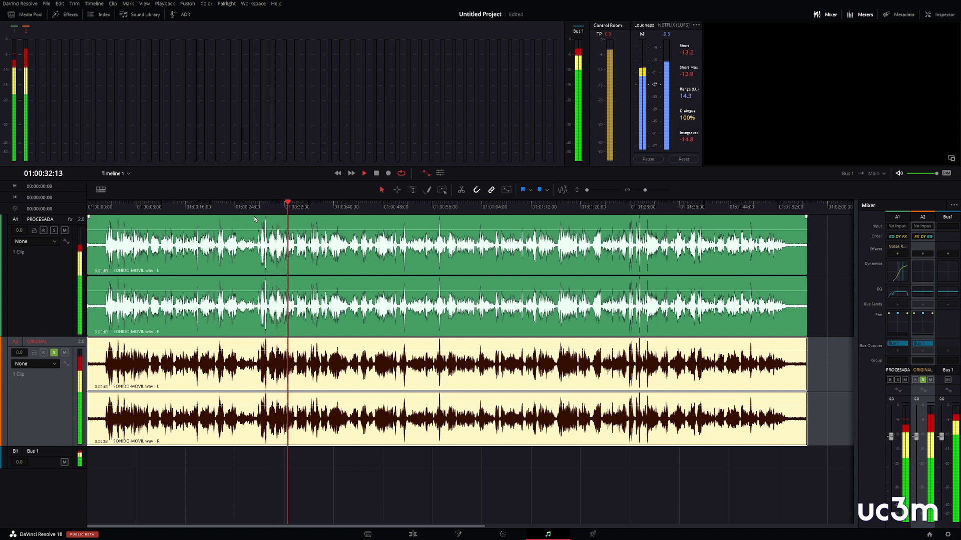
{"action": "key", "text": "space"}
- Switch the solo from ORIGINAL to PROCESADA, play the same passage from about 01:00:25 twice and stop playback
{"action": "left_click", "coordinate": [247, 205]}
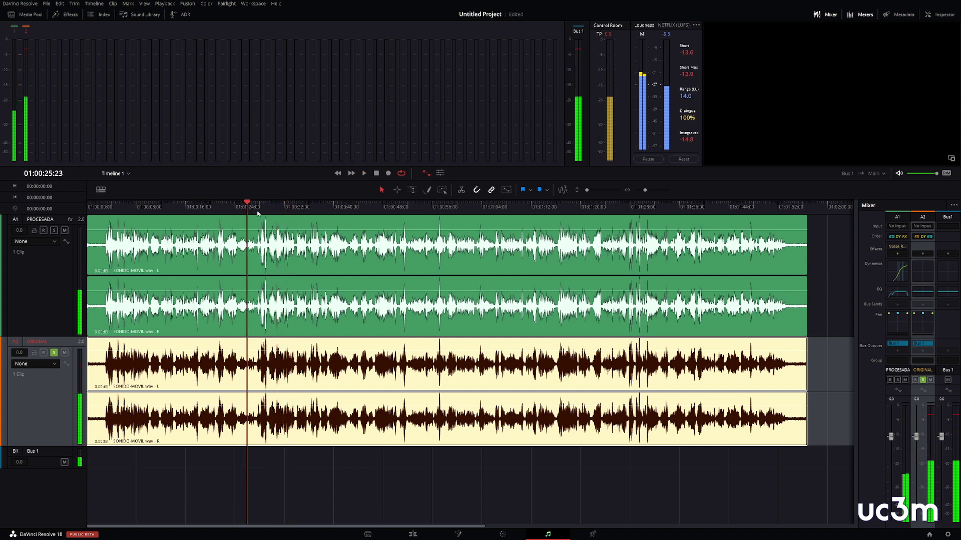
{"action": "left_click", "coordinate": [53, 230]}
{"action": "left_click", "coordinate": [54, 230]}
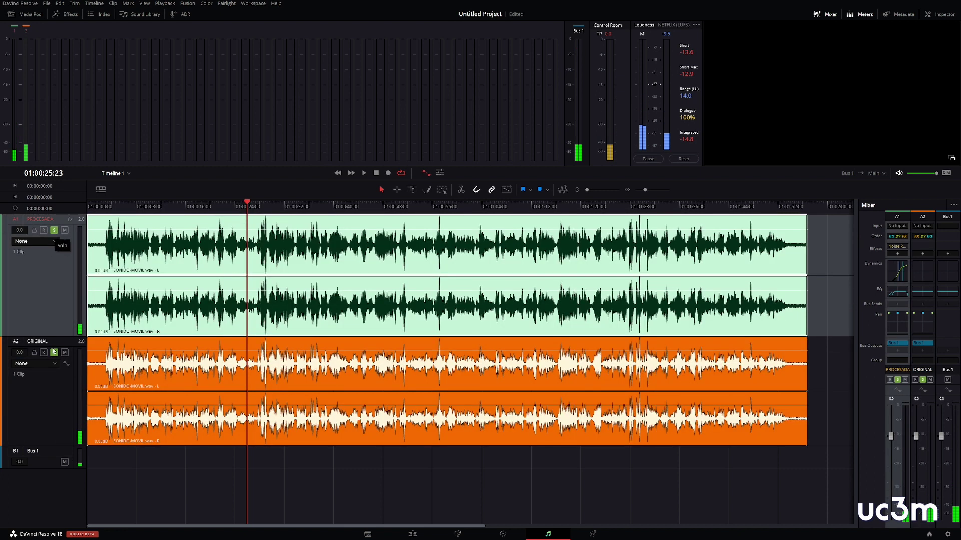
{"action": "left_click", "coordinate": [54, 353]}
{"action": "key", "text": "space"}
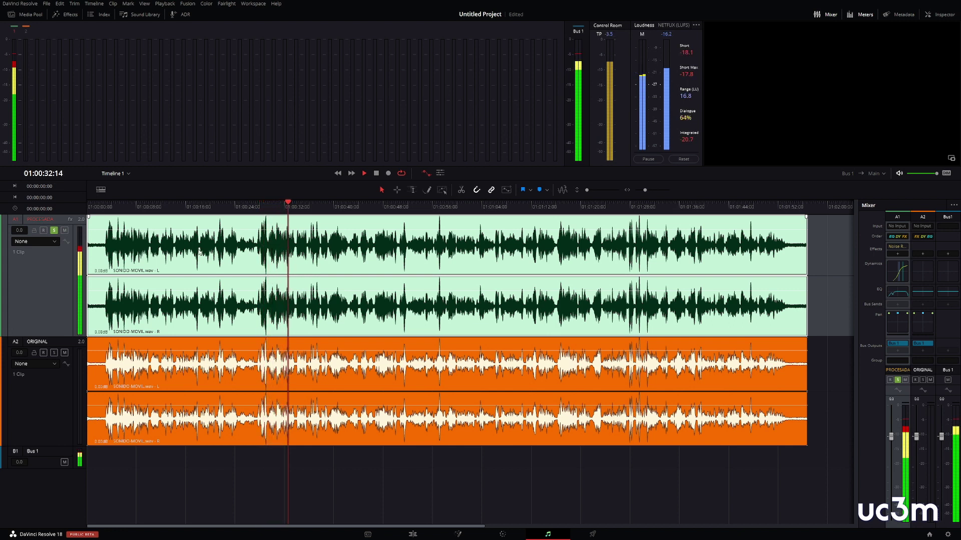
{"action": "left_click", "coordinate": [238, 205]}
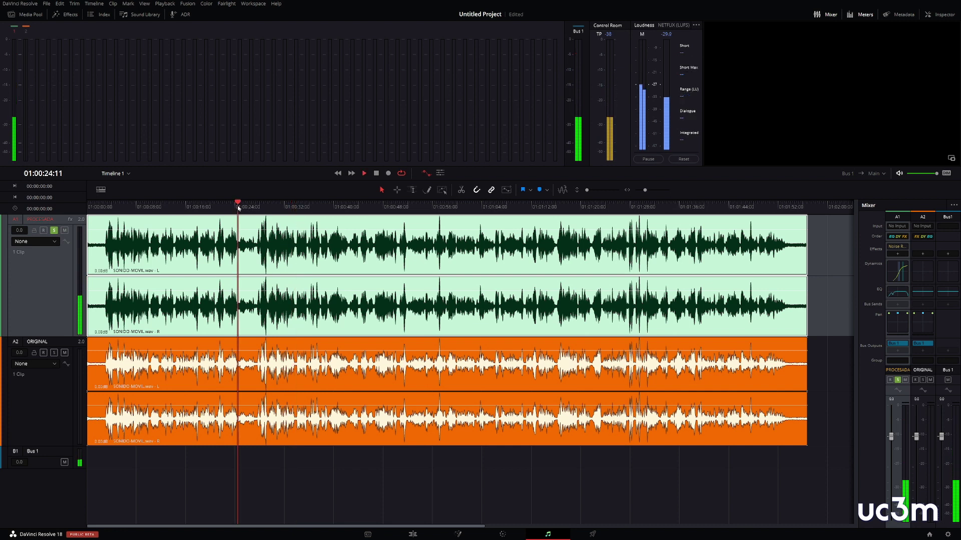
{"action": "key", "text": "space"}
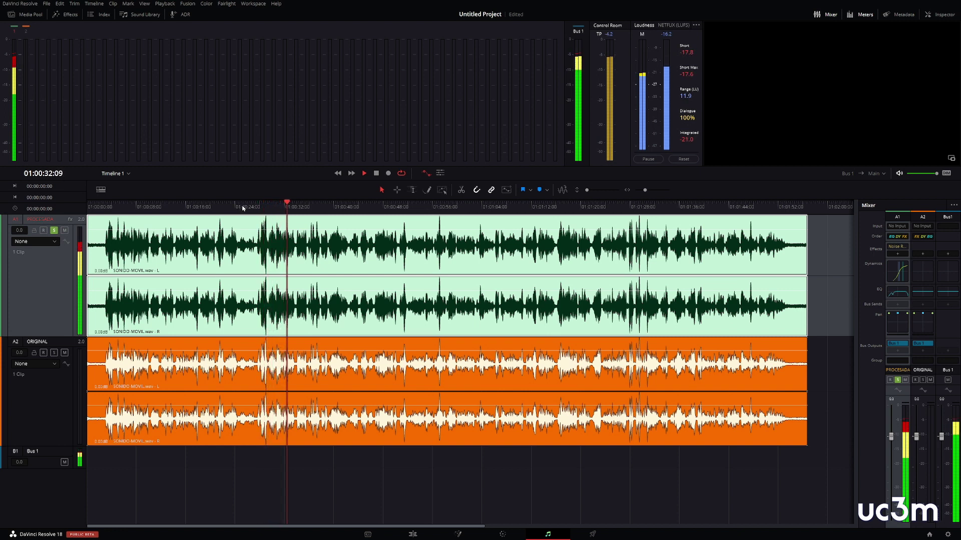
{"action": "key", "text": "space"}
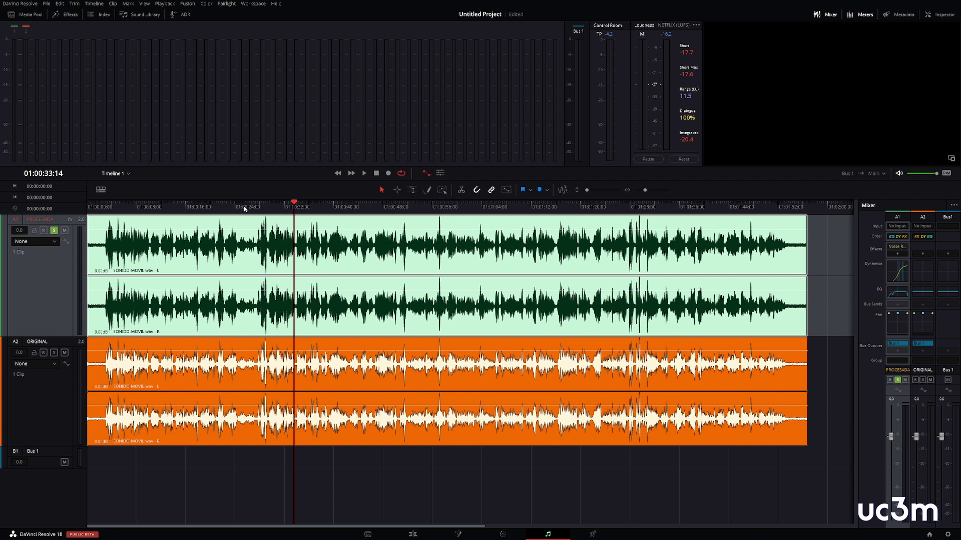
- Return the playhead to about 01:00:26, switch the solo back to the ORIGINAL track and play the unprocessed voice
{"action": "left_click", "coordinate": [259, 208]}
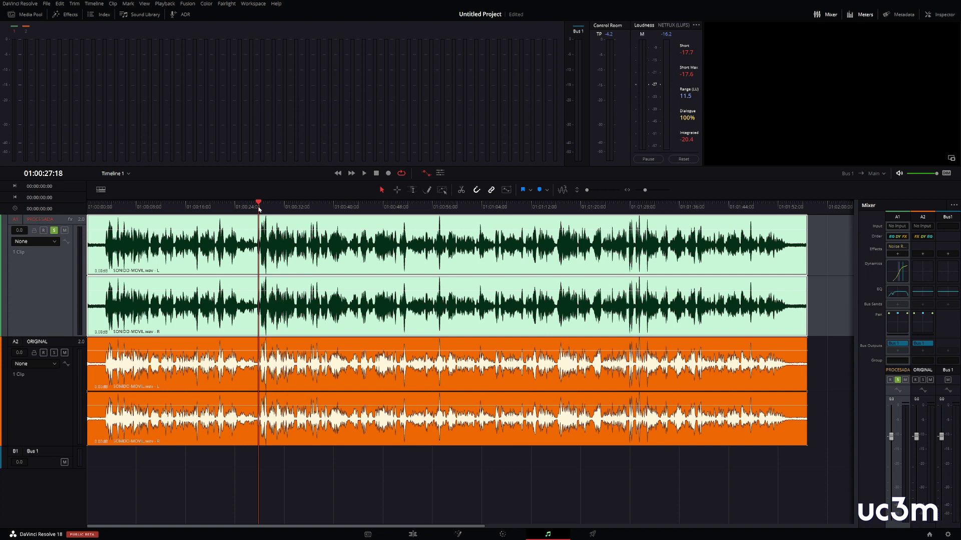
{"action": "left_click_drag", "start_coordinate": [258, 209], "coordinate": [248, 209]}
{"action": "left_click", "coordinate": [54, 353]}
{"action": "left_click", "coordinate": [53, 231]}
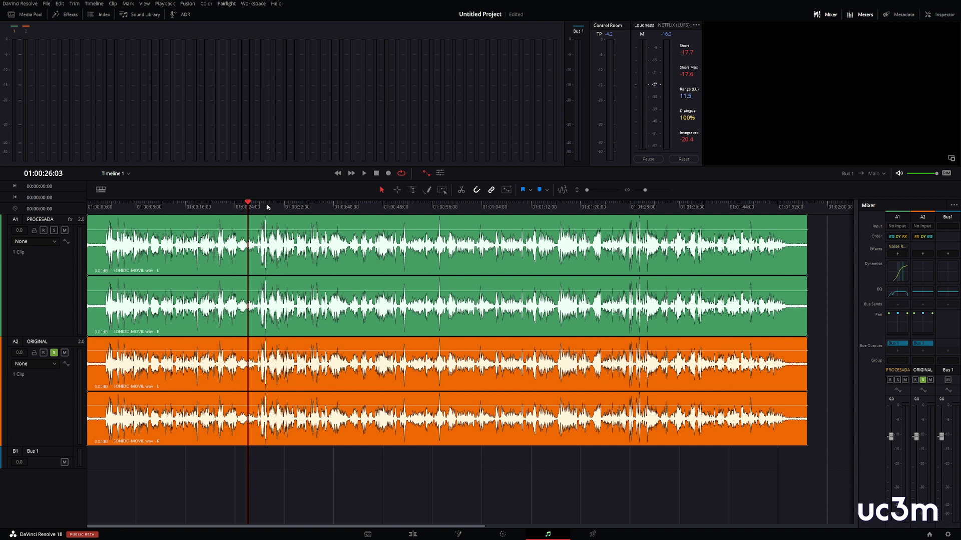
{"action": "key", "text": "space"}
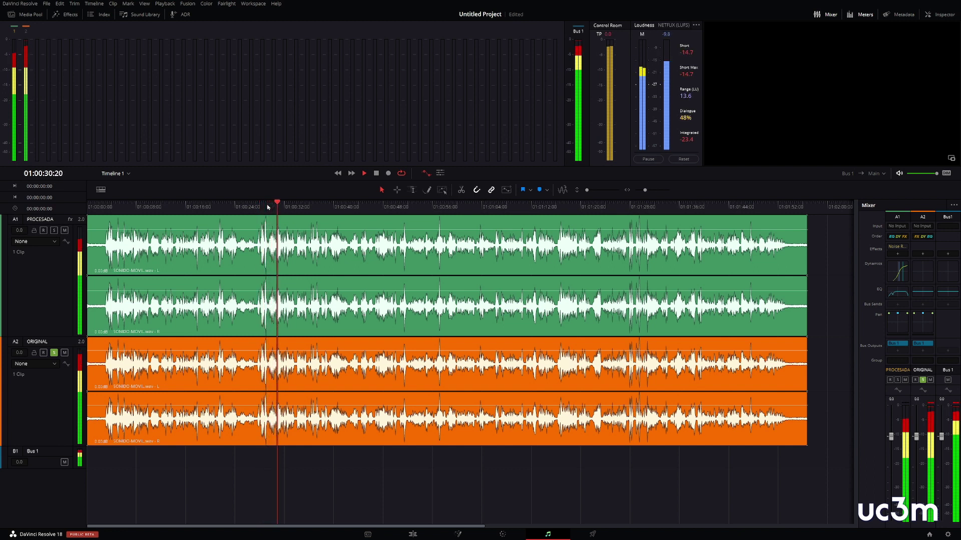
- Return the playhead to about 01:00:24, solo only the PROCESADA track and play the processed voice for comparison
{"action": "left_click", "coordinate": [236, 206]}
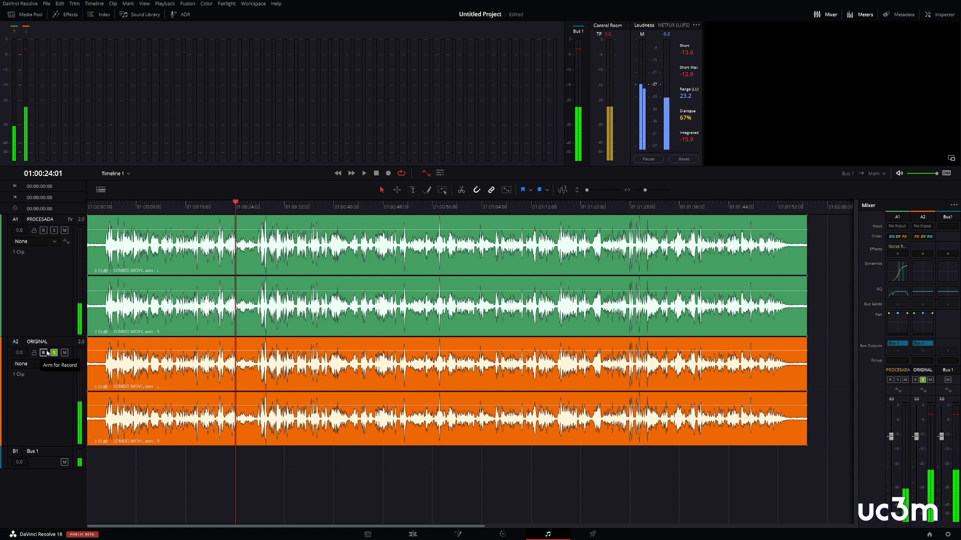
{"action": "left_click", "coordinate": [53, 352]}
{"action": "left_click", "coordinate": [53, 231]}
{"action": "left_click", "coordinate": [237, 204]}
{"action": "key", "text": "space"}
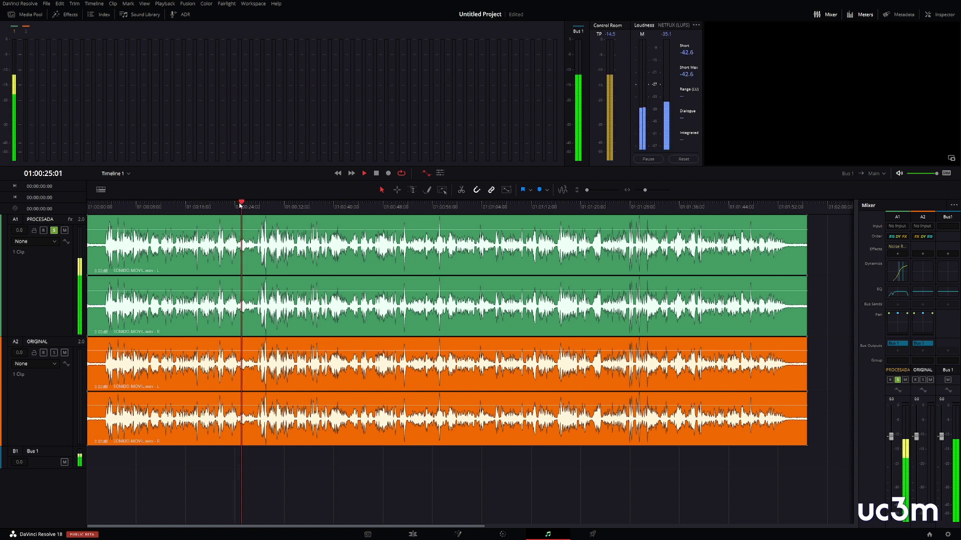